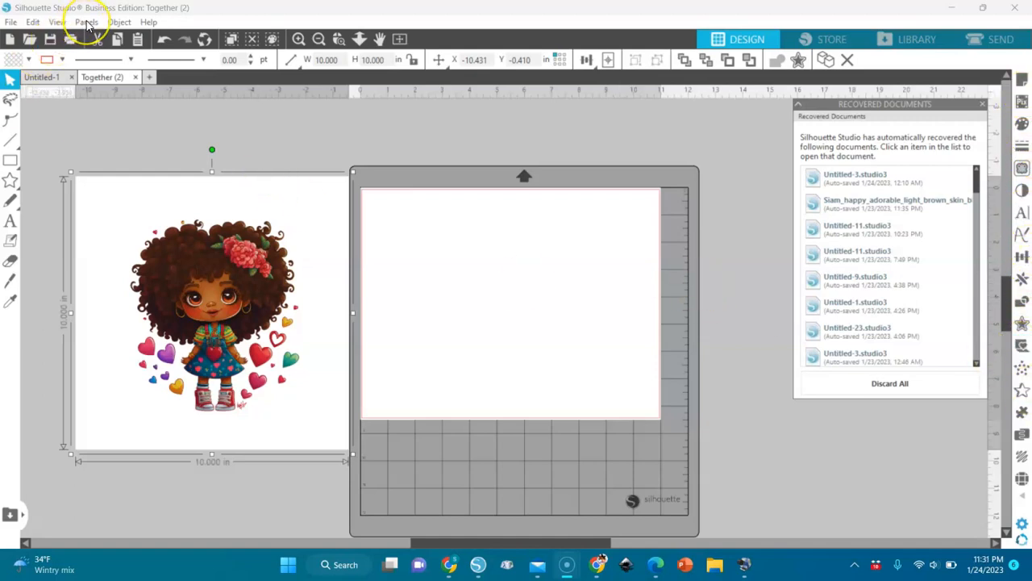
Start a Trace by Color on the design's white background, using the Solid Fill preview and the Single Area option.
{"action": "left_click", "coordinate": [87, 22]}
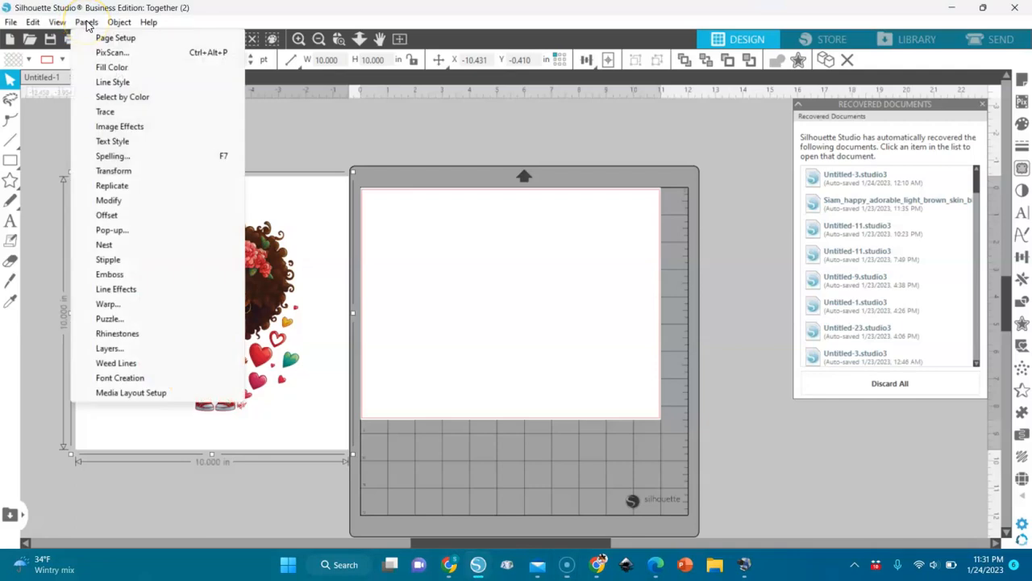
{"action": "left_click", "coordinate": [103, 114]}
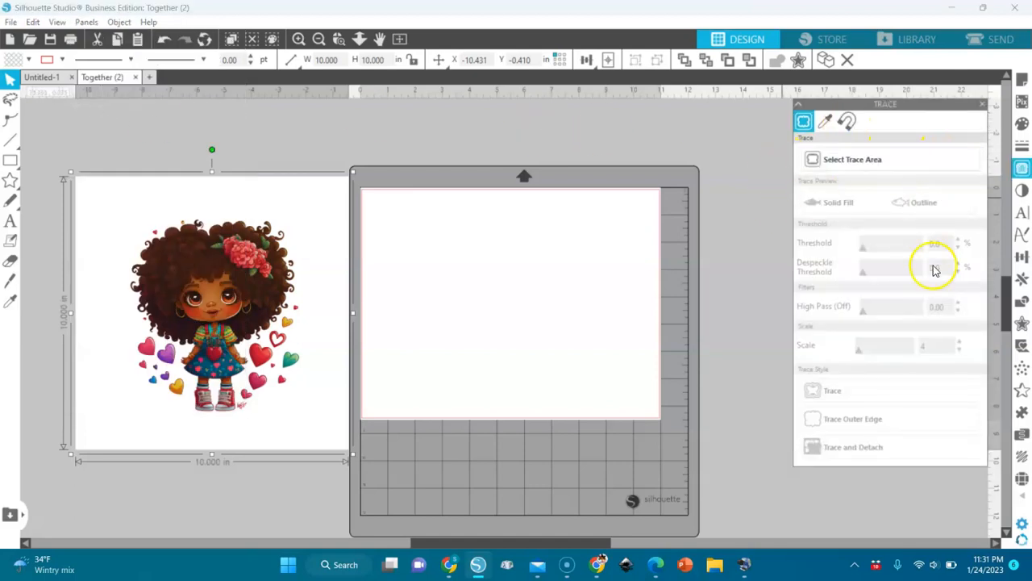
{"action": "left_click", "coordinate": [826, 123]}
{"action": "left_click", "coordinate": [811, 161]}
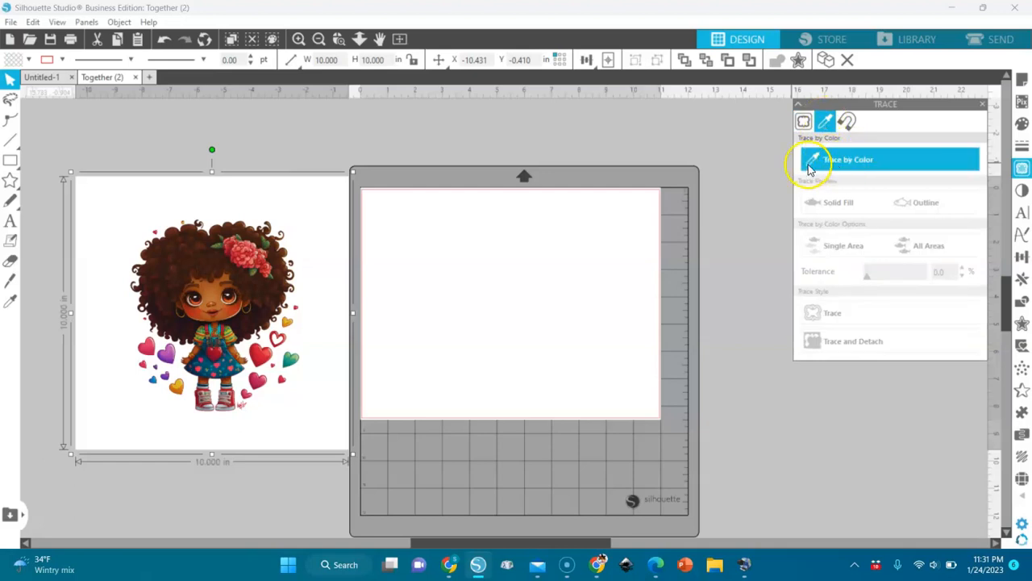
{"action": "left_click", "coordinate": [826, 120]}
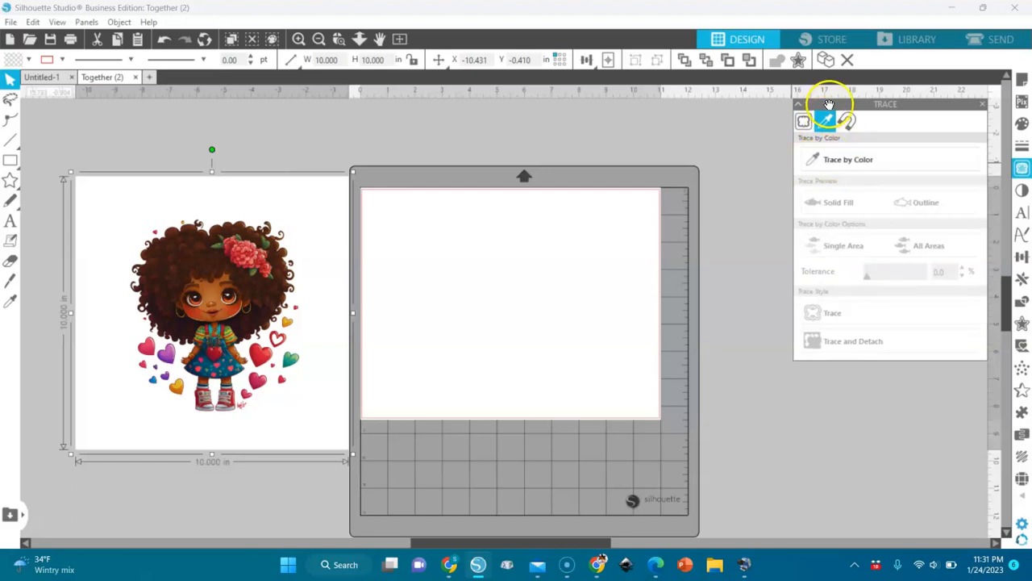
{"action": "left_click", "coordinate": [823, 158]}
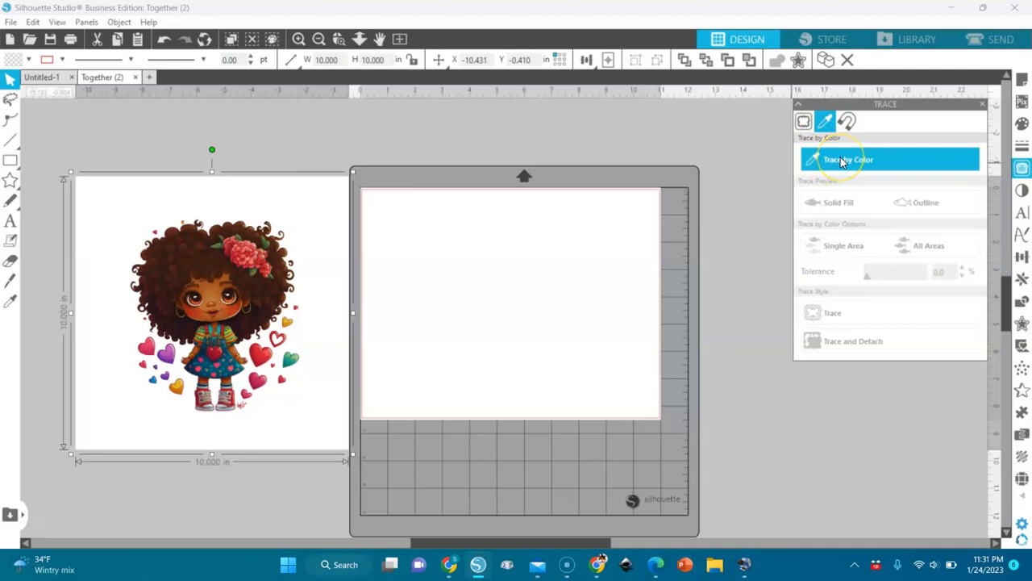
{"action": "left_click", "coordinate": [239, 192]}
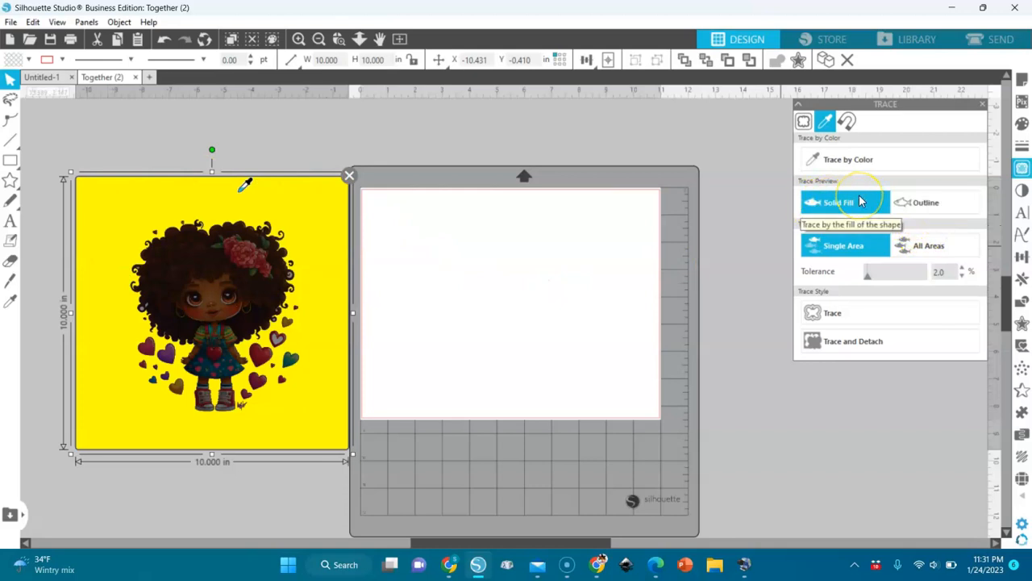
{"action": "left_click", "coordinate": [831, 245]}
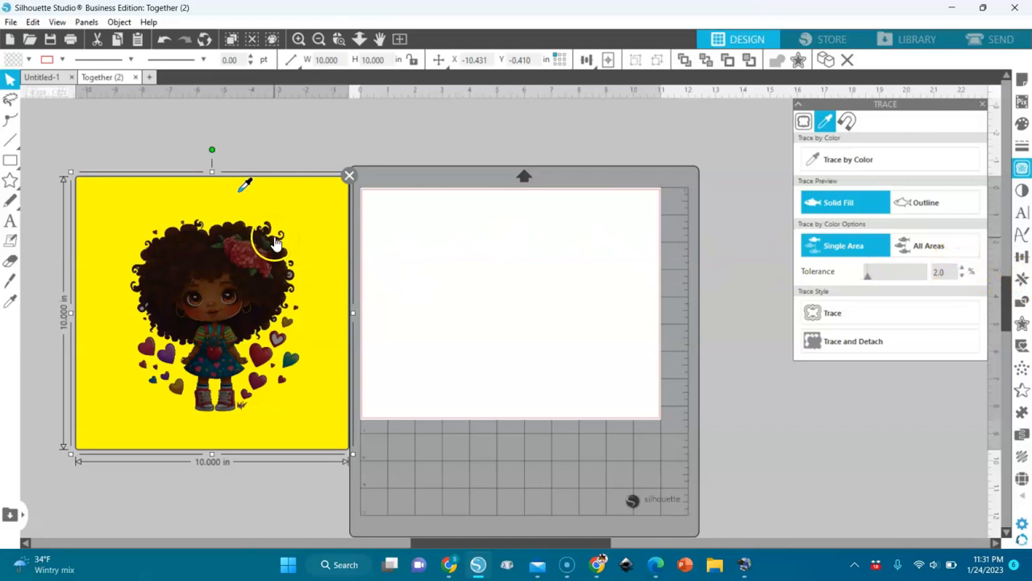
Check the curly hair edges in the trace preview and raise the tolerance to 48%.
{"action": "left_click", "coordinate": [338, 39]}
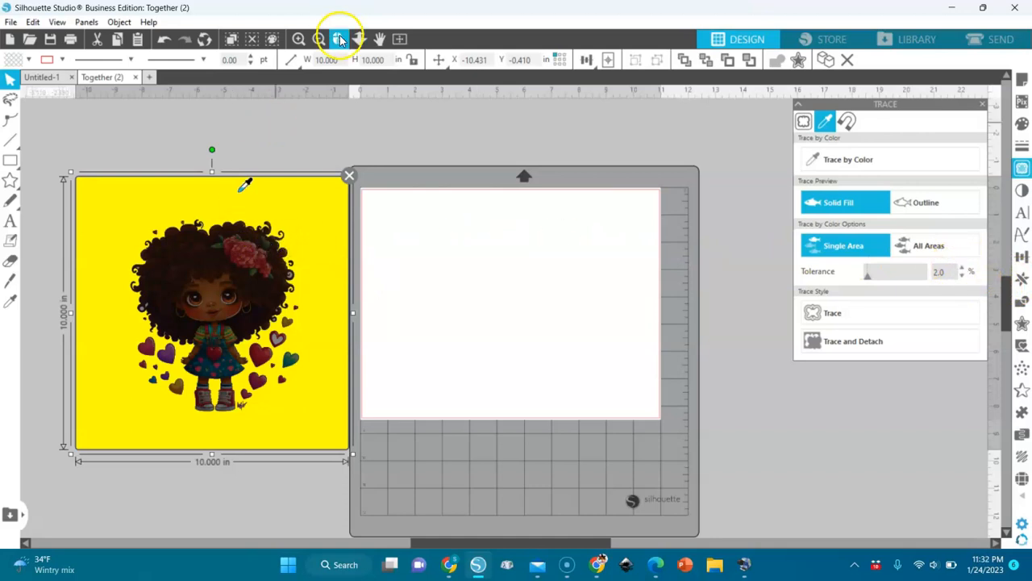
{"action": "left_click", "coordinate": [289, 258]}
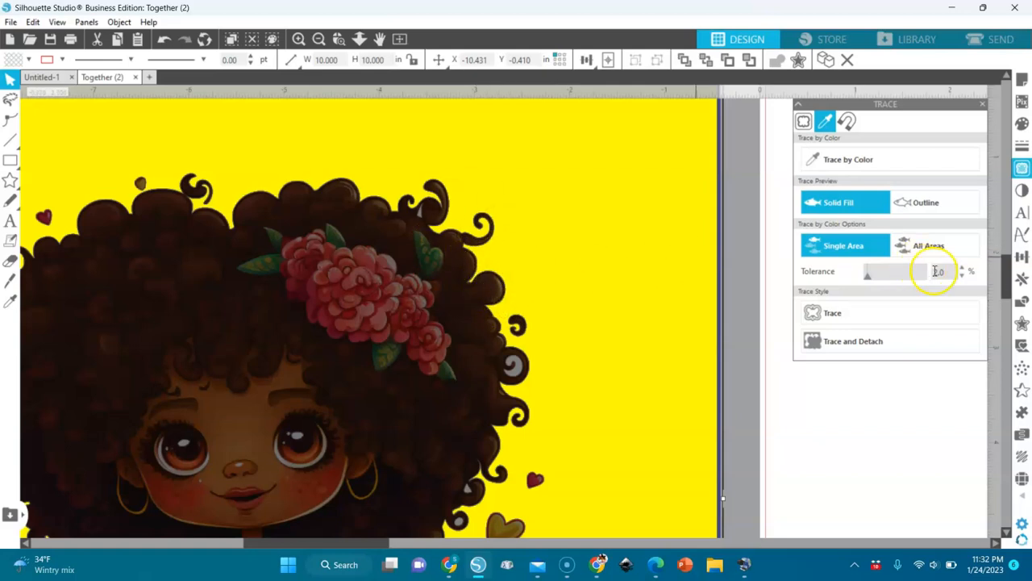
{"action": "left_click", "coordinate": [961, 270]}
{"action": "left_click", "coordinate": [685, 200]}
{"action": "left_click", "coordinate": [322, 40]}
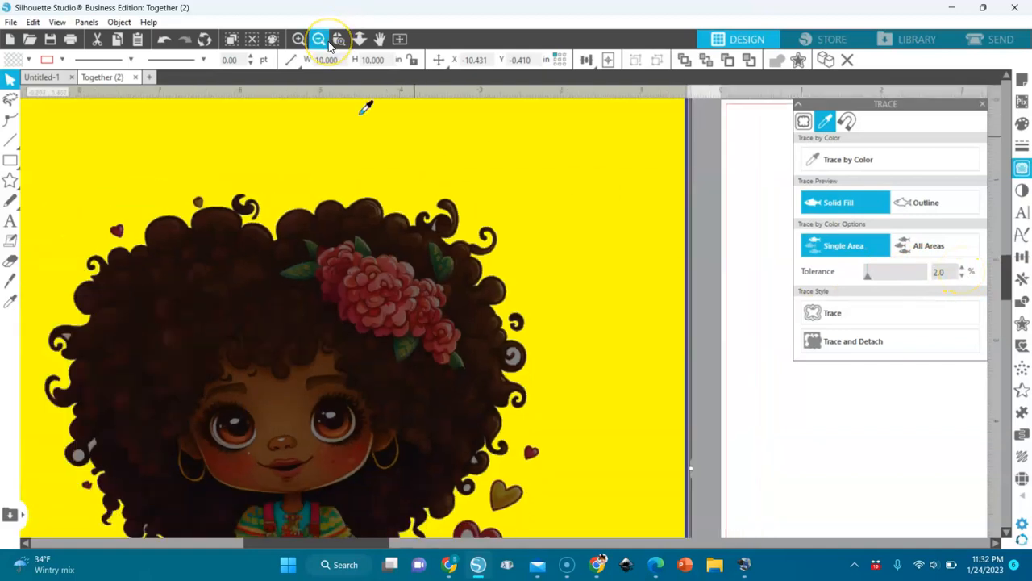
{"action": "left_click", "coordinate": [322, 41]}
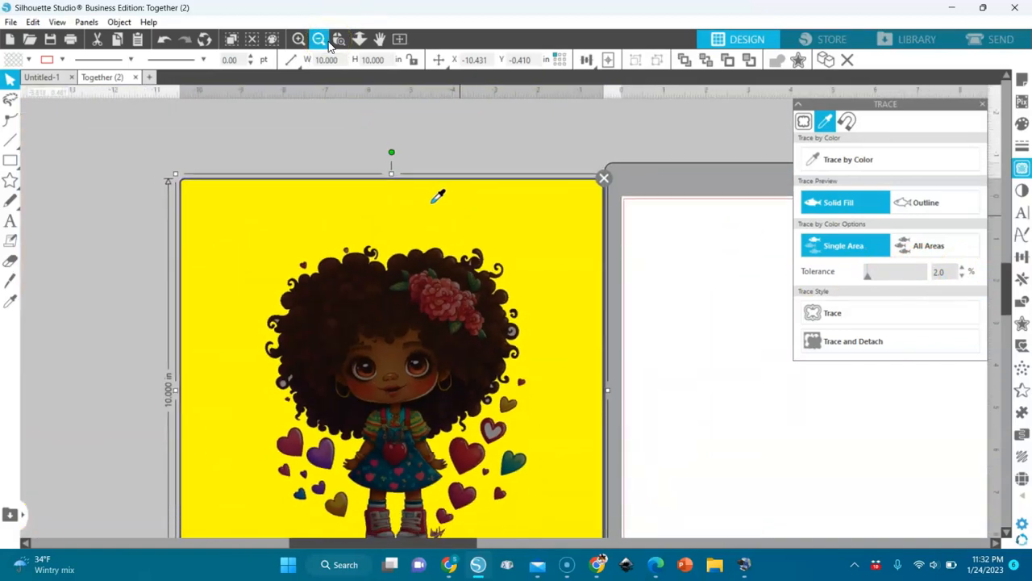
{"action": "left_click", "coordinate": [962, 269]}
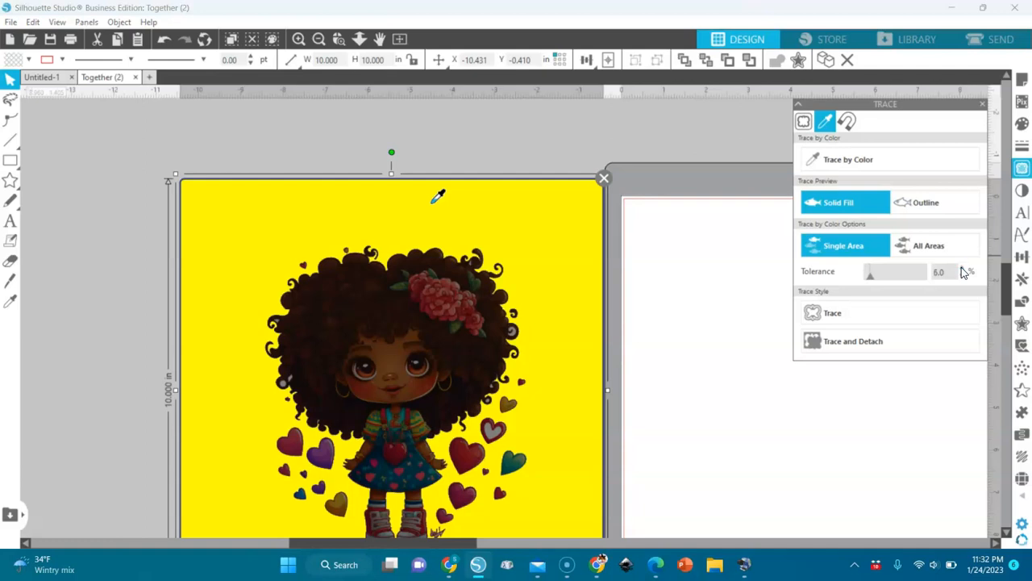
{"action": "left_click", "coordinate": [962, 269]}
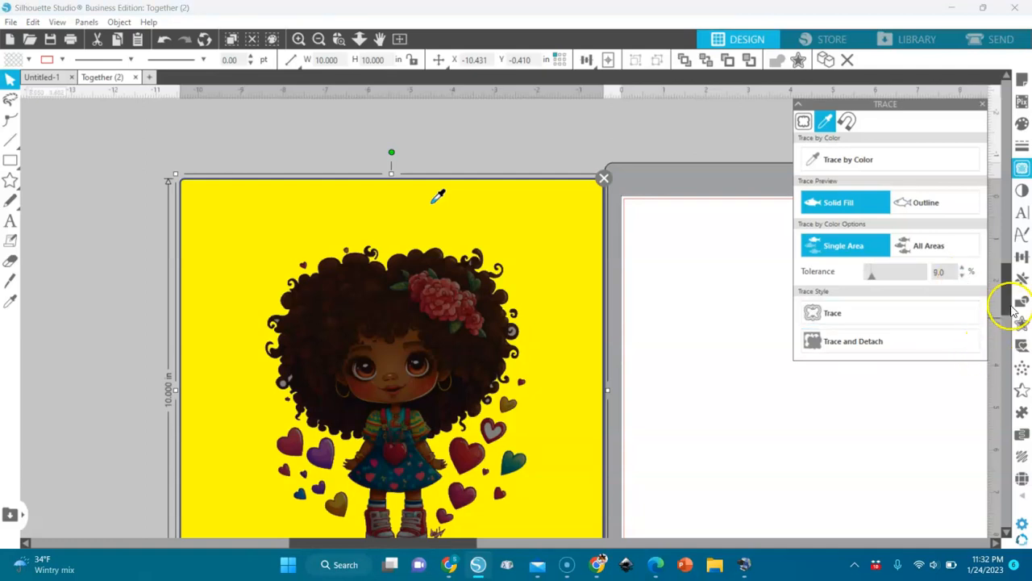
{"action": "scroll", "coordinate": [1008, 307], "scroll_direction": "down", "scroll_amount": 3}
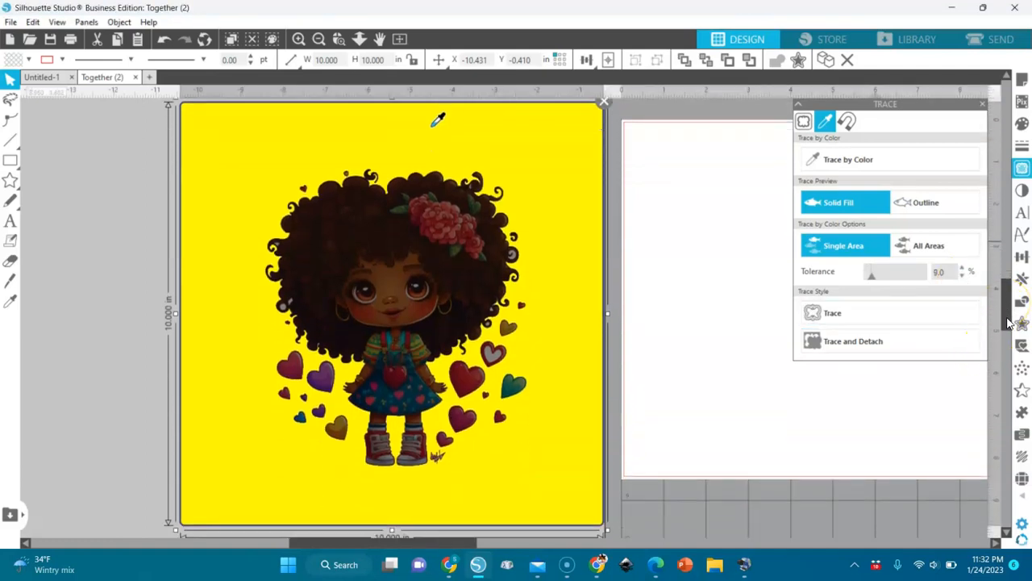
{"action": "left_click", "coordinate": [963, 268]}
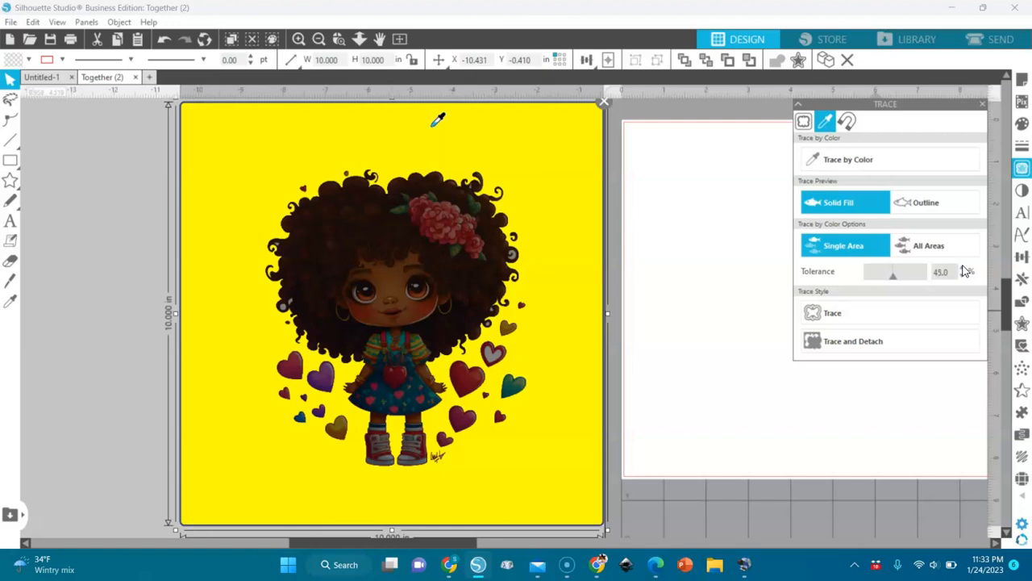
Trace and Detach the white background, pull it clear of the artwork, and inspect the cut-out around the curls.
{"action": "left_click", "coordinate": [874, 341]}
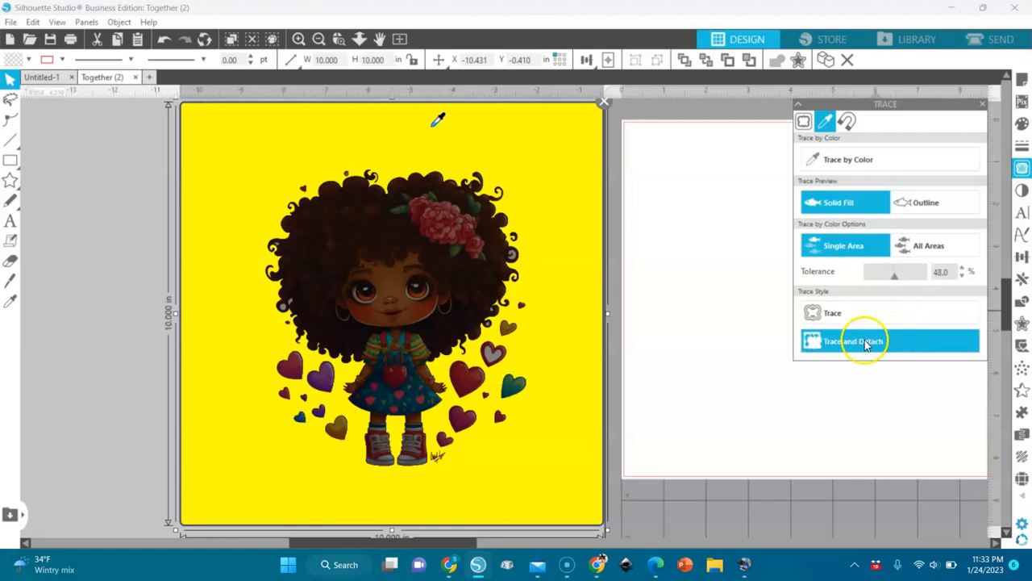
{"action": "left_click", "coordinate": [822, 344]}
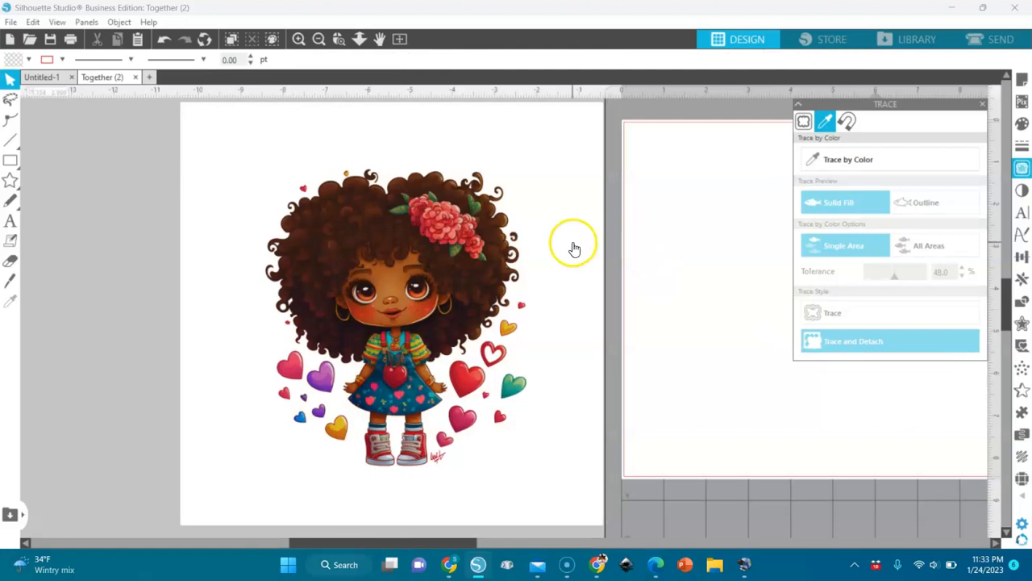
{"action": "mouse_move", "coordinate": [568, 255]}
{"action": "left_mouse_down"}
{"action": "mouse_move", "coordinate": [594, 226]}
{"action": "mouse_move", "coordinate": [278, 268]}
{"action": "mouse_move", "coordinate": [231, 261]}
{"action": "mouse_move", "coordinate": [230, 242]}
{"action": "left_mouse_up"}
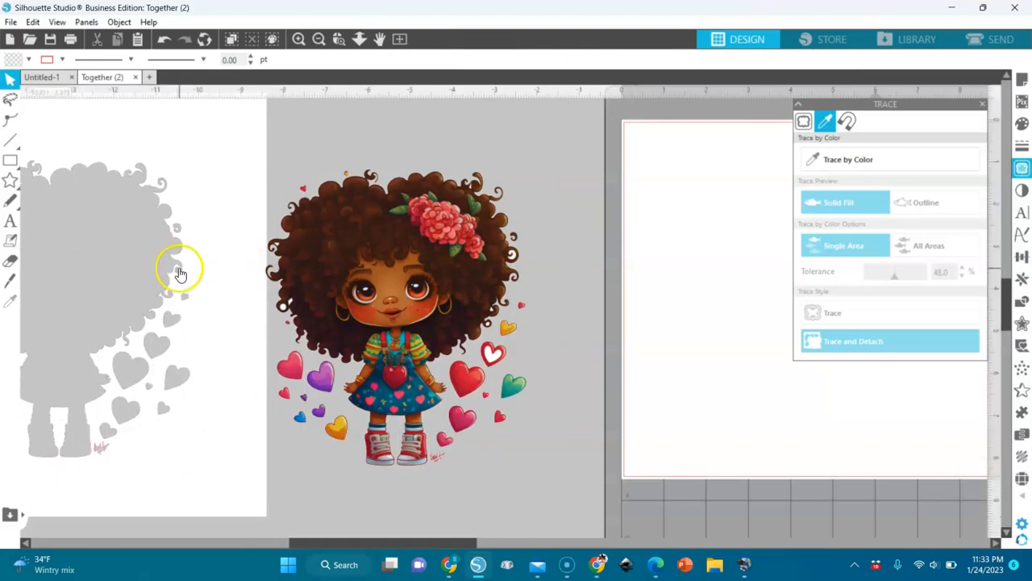
{"action": "left_click", "coordinate": [338, 42]}
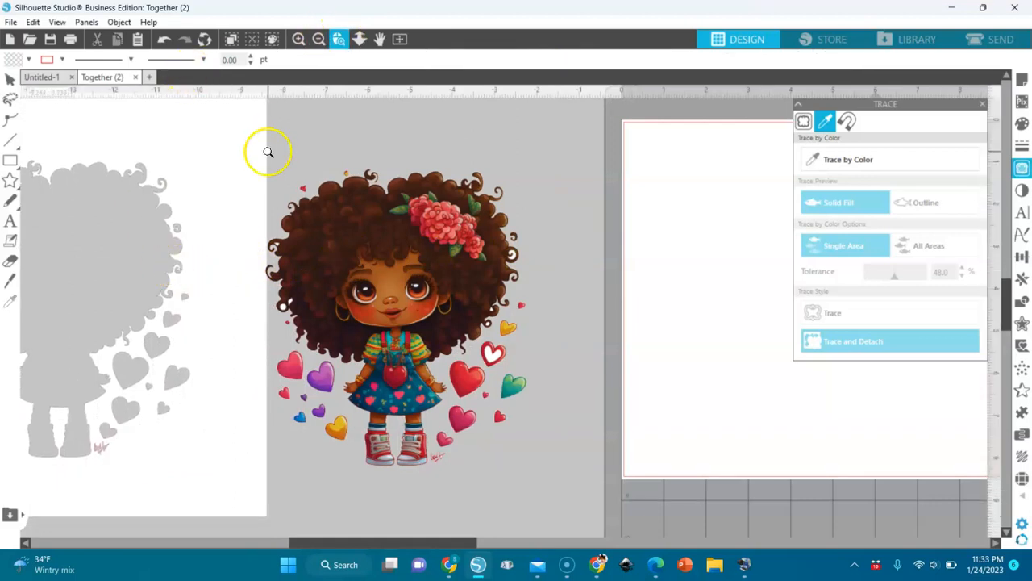
{"action": "left_click", "coordinate": [169, 227]}
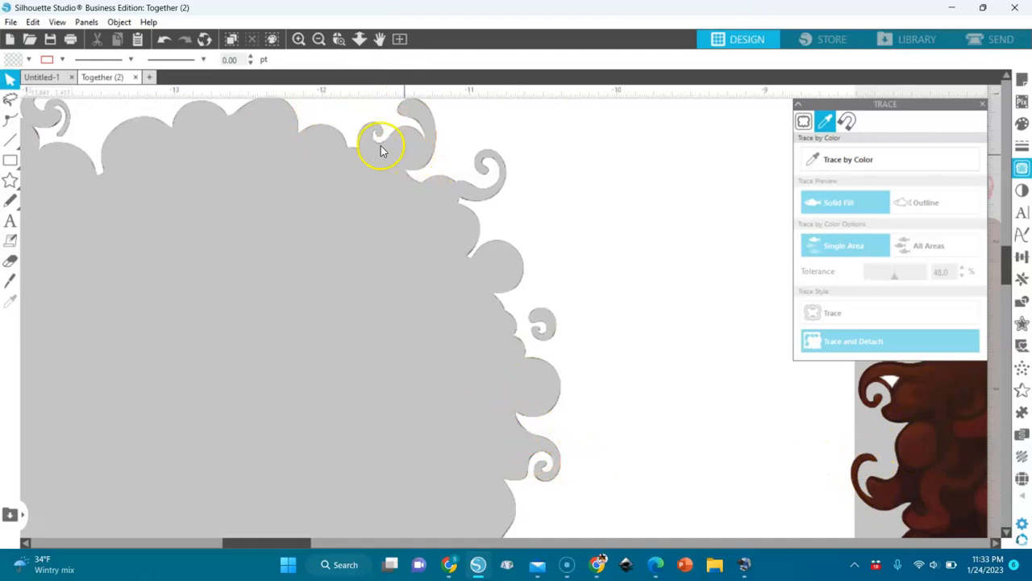
{"action": "left_click", "coordinate": [318, 40]}
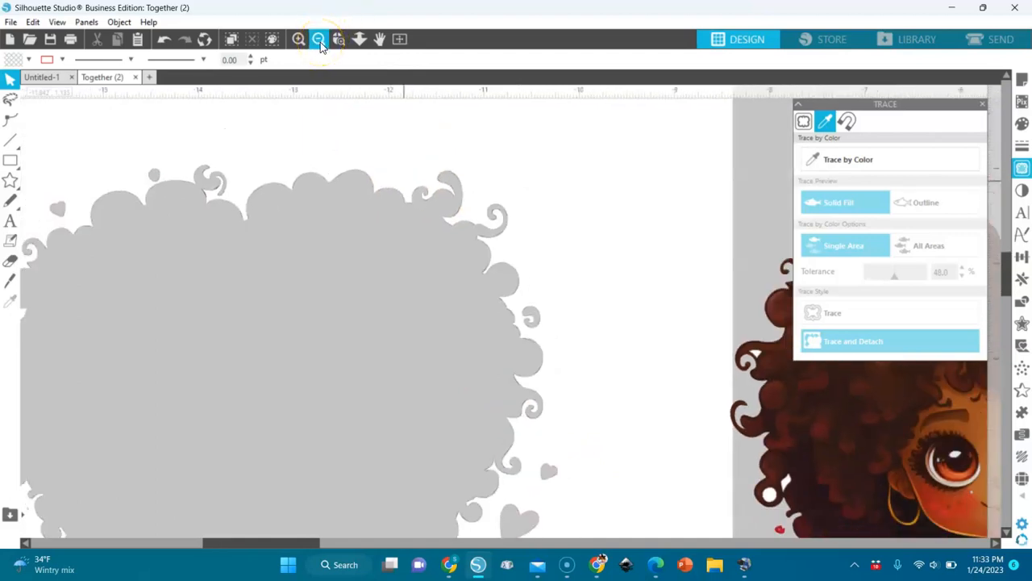
{"action": "left_click", "coordinate": [319, 41]}
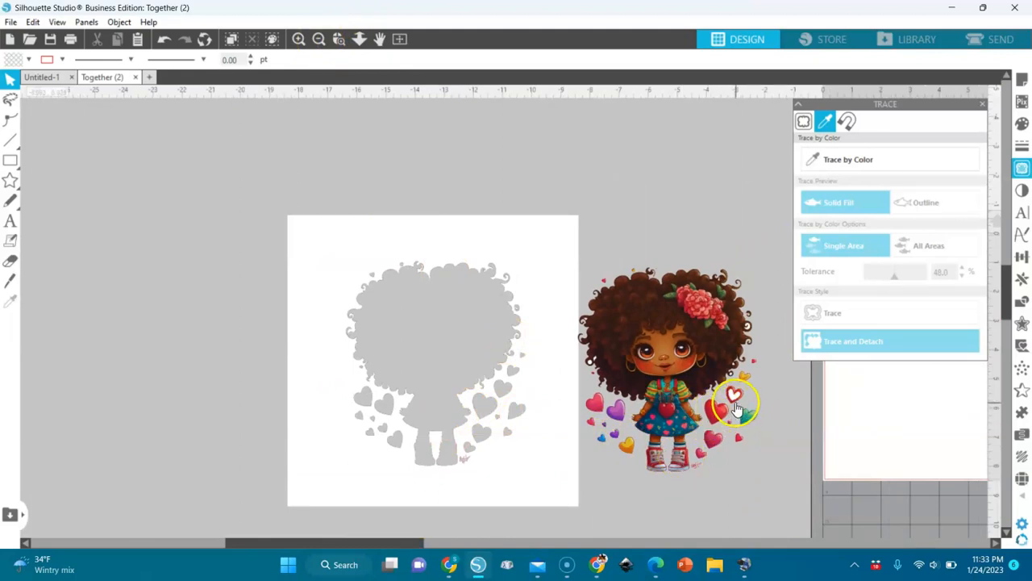
Delete the detached background and move the girl figure left, clear of the surrounding hearts.
{"action": "left_click", "coordinate": [482, 464]}
{"action": "key", "text": "Delete"}
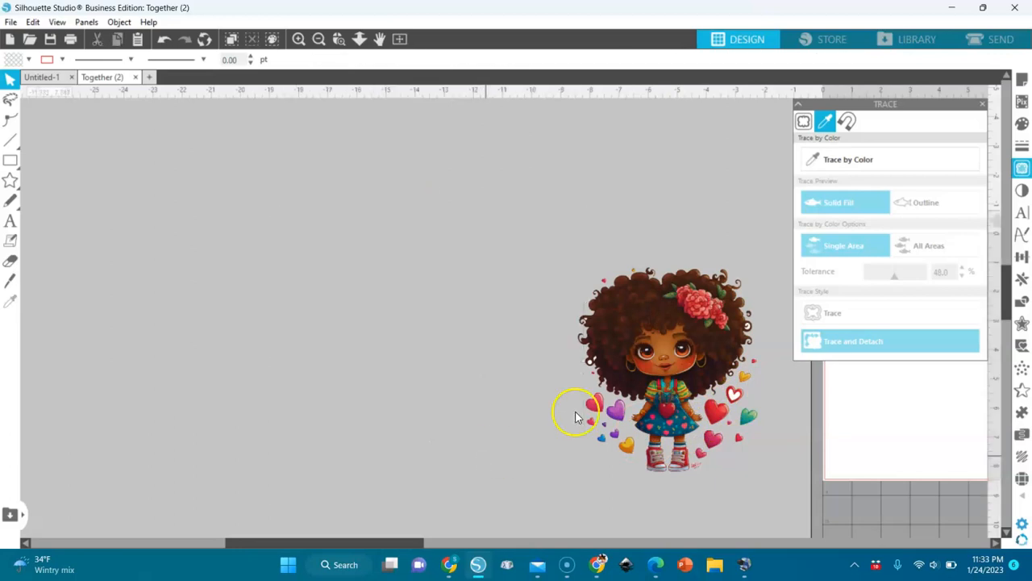
{"action": "mouse_move", "coordinate": [652, 368]}
{"action": "left_mouse_down"}
{"action": "mouse_move", "coordinate": [673, 350]}
{"action": "mouse_move", "coordinate": [659, 366]}
{"action": "left_mouse_up"}
{"action": "left_click_drag", "start_coordinate": [659, 371], "coordinate": [423, 355]}
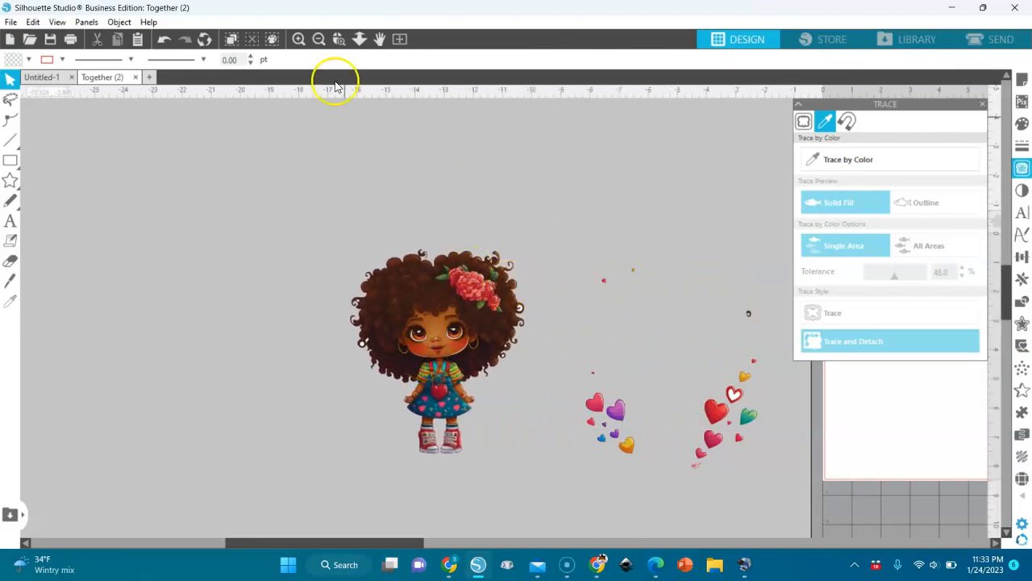
Trace by Color the white area inside the hair curl beside the flowers and detach it with a 26% tolerance.
{"action": "left_click", "coordinate": [341, 38]}
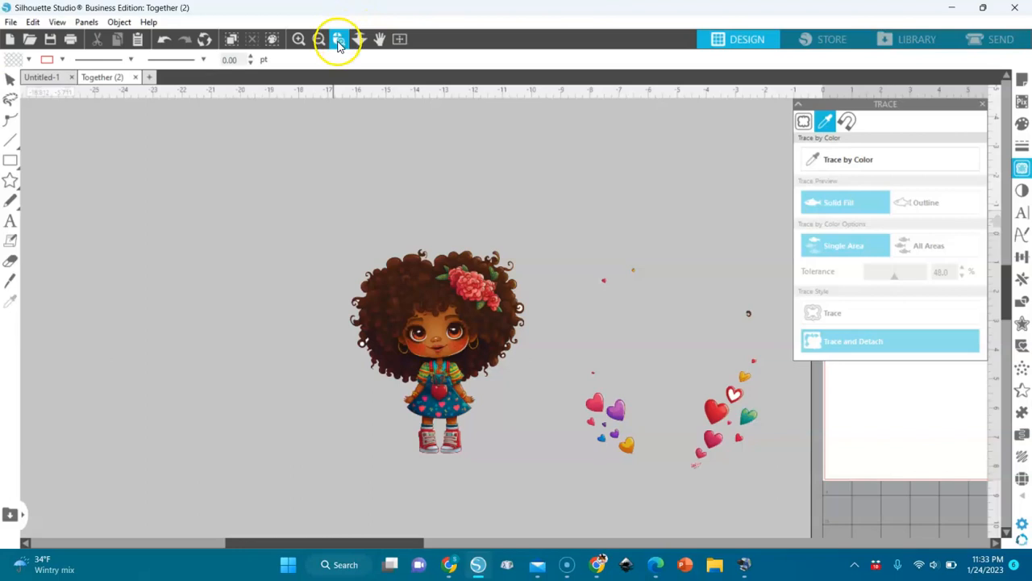
{"action": "left_click", "coordinate": [518, 313]}
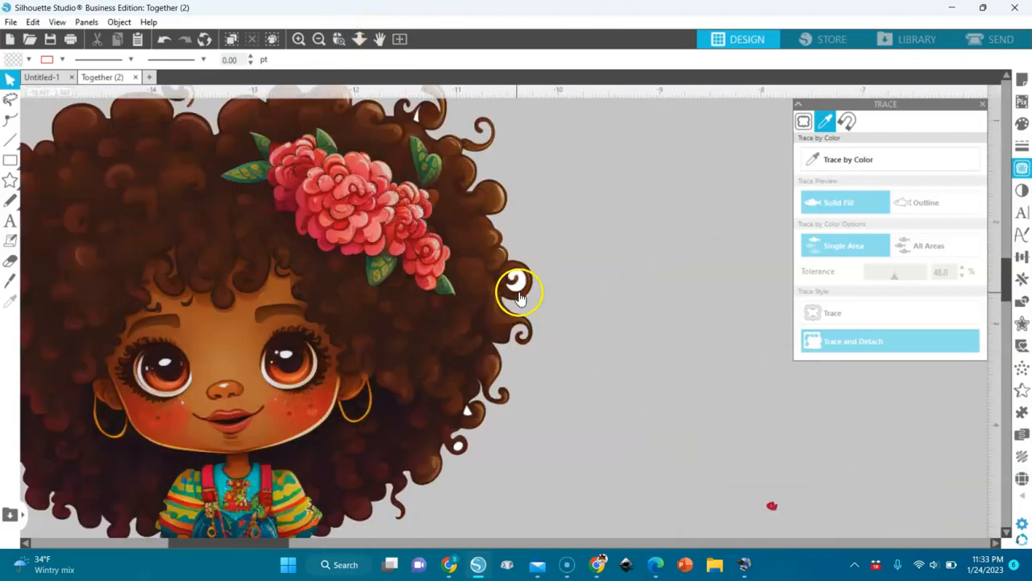
{"action": "left_click", "coordinate": [339, 41]}
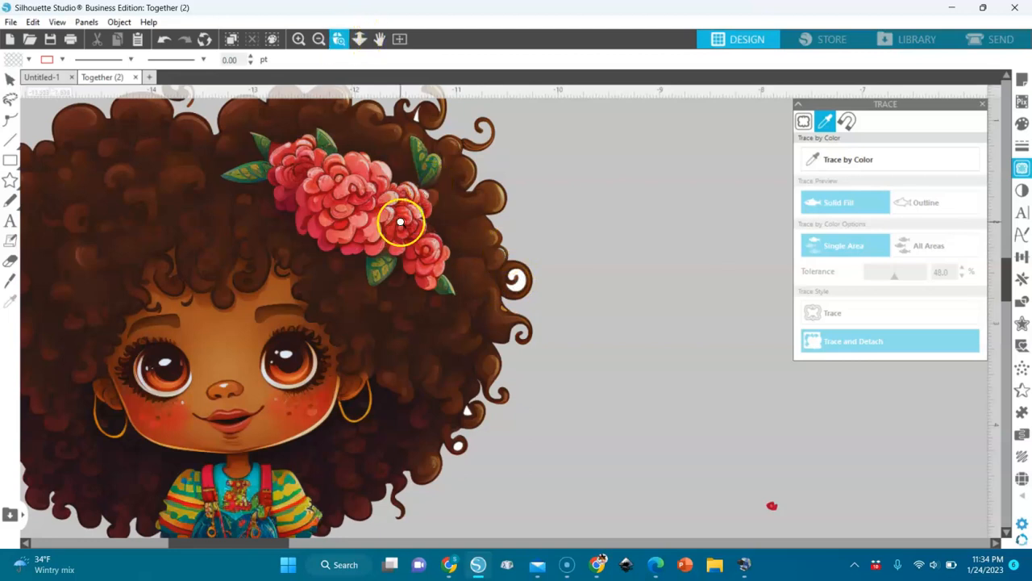
{"action": "left_click", "coordinate": [519, 297]}
{"action": "left_click", "coordinate": [859, 165]}
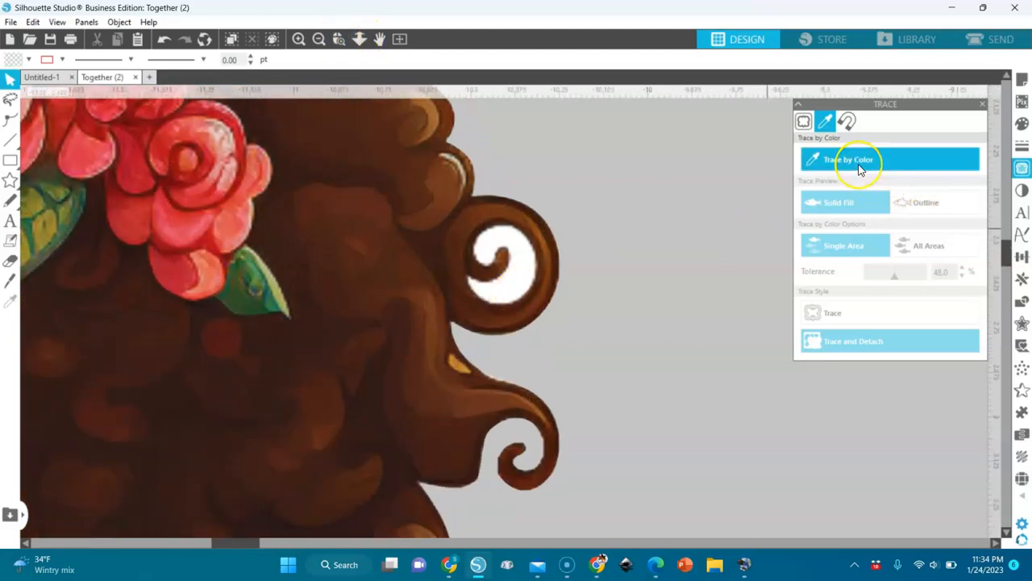
{"action": "left_click", "coordinate": [530, 244]}
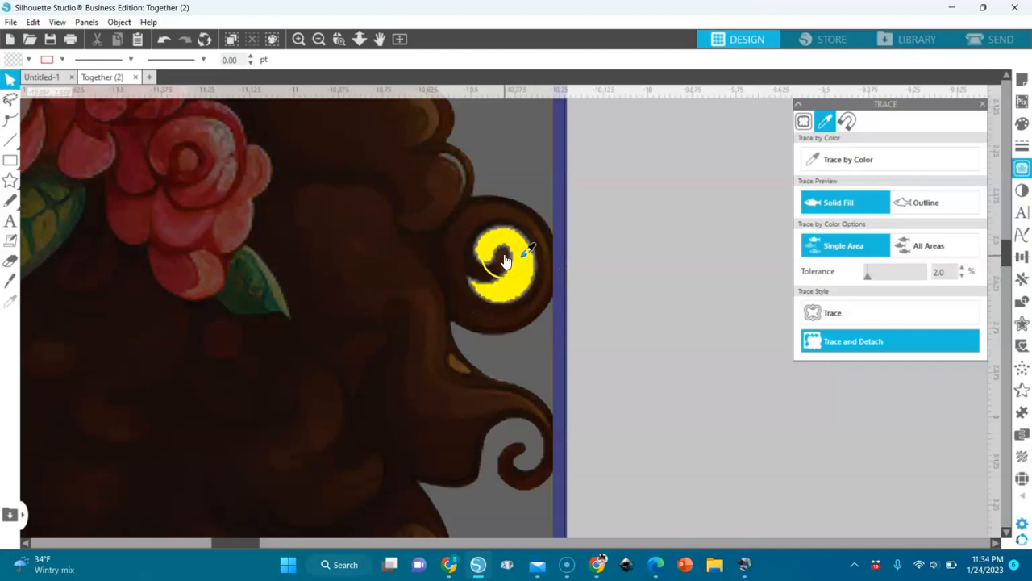
{"action": "left_click", "coordinate": [967, 272]}
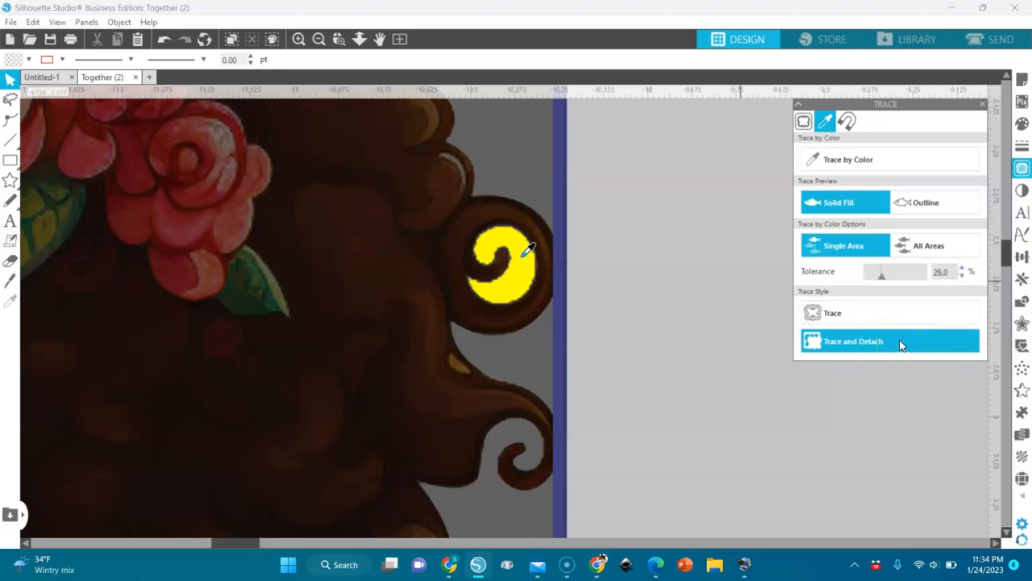
{"action": "left_click", "coordinate": [901, 342]}
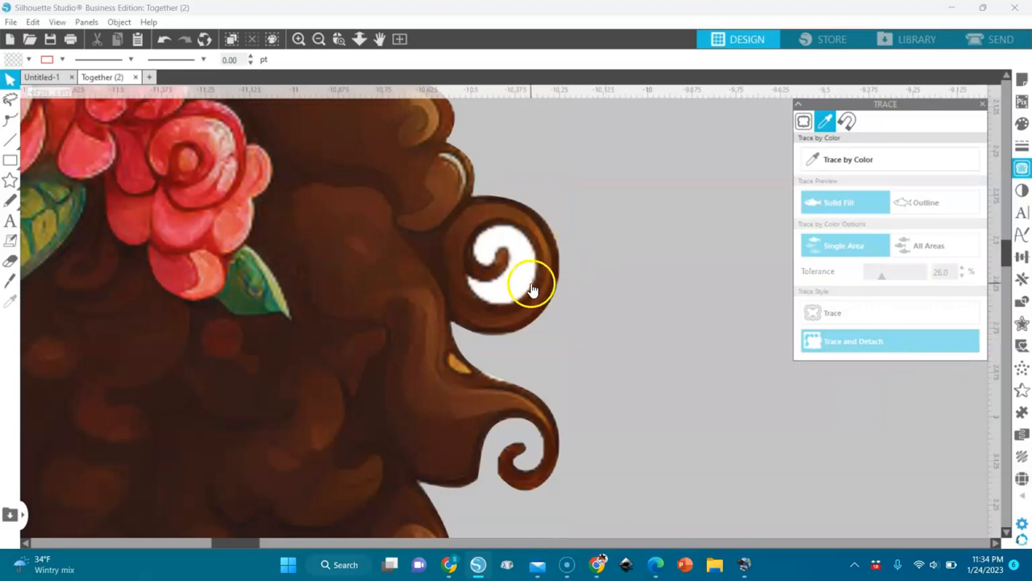
Pull the detached white piece out of the curl and delete it.
{"action": "left_click_drag", "start_coordinate": [505, 282], "coordinate": [596, 267]}
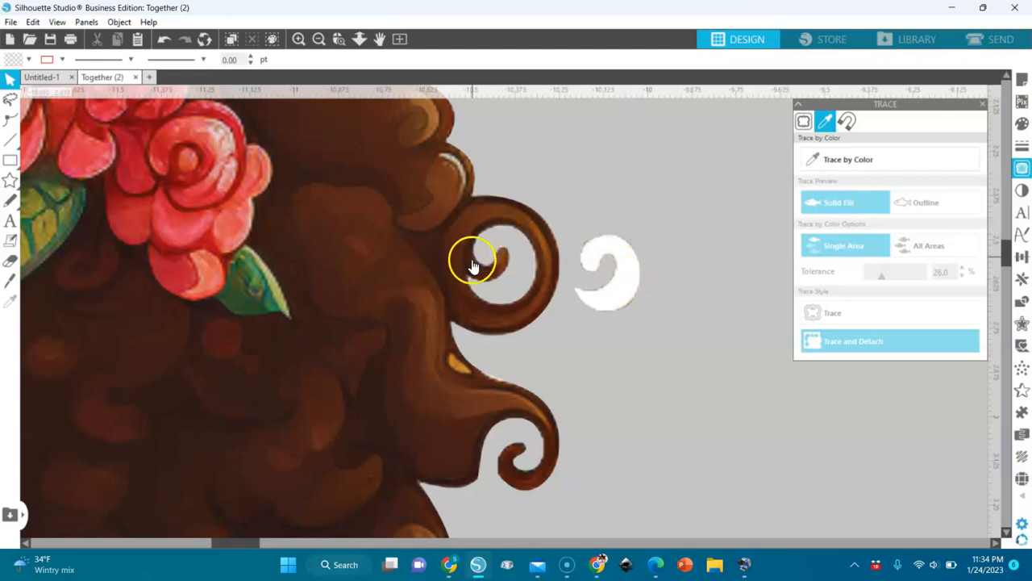
{"action": "left_click", "coordinate": [626, 307]}
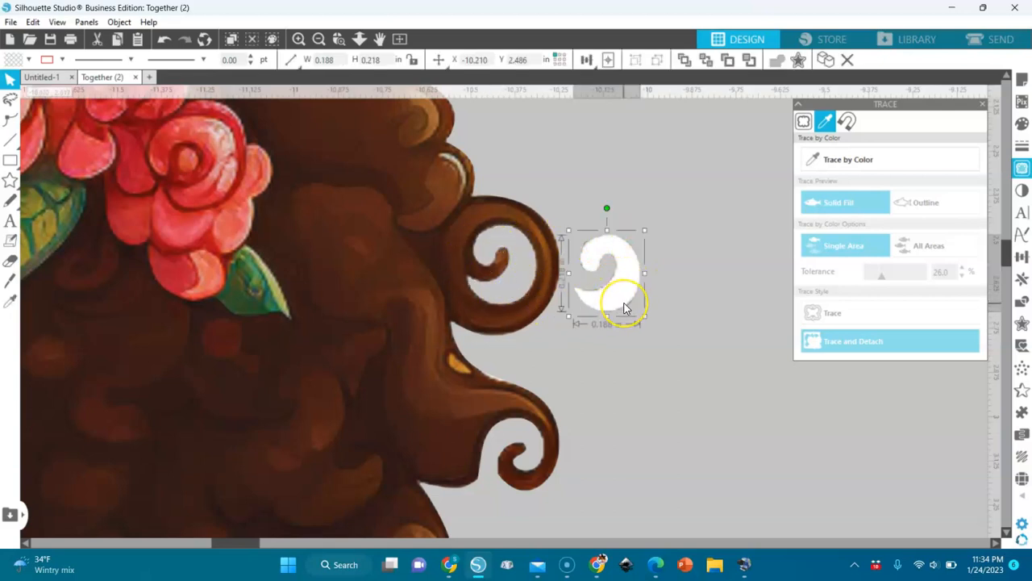
{"action": "key", "text": "Delete"}
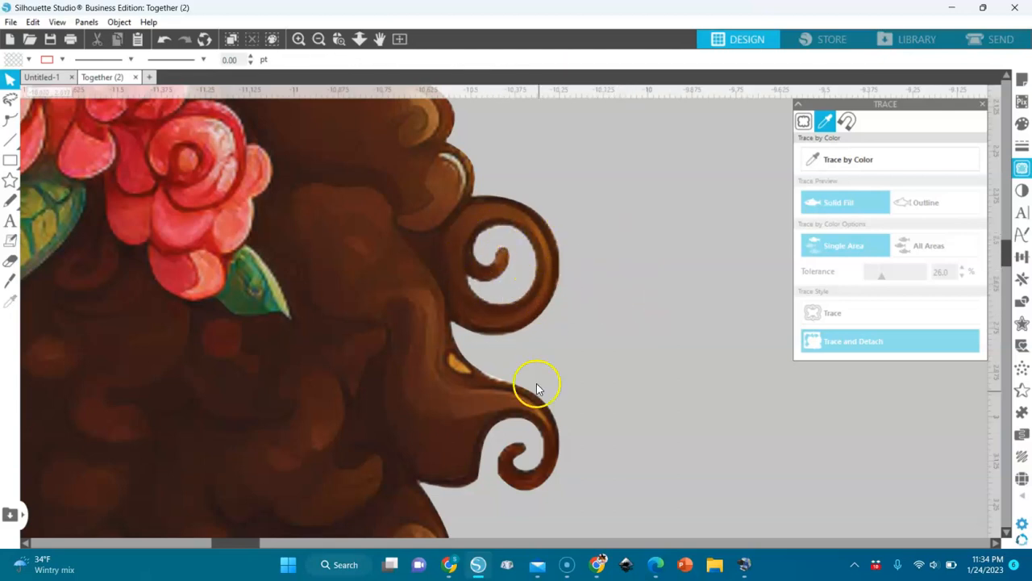
{"action": "left_click", "coordinate": [318, 40]}
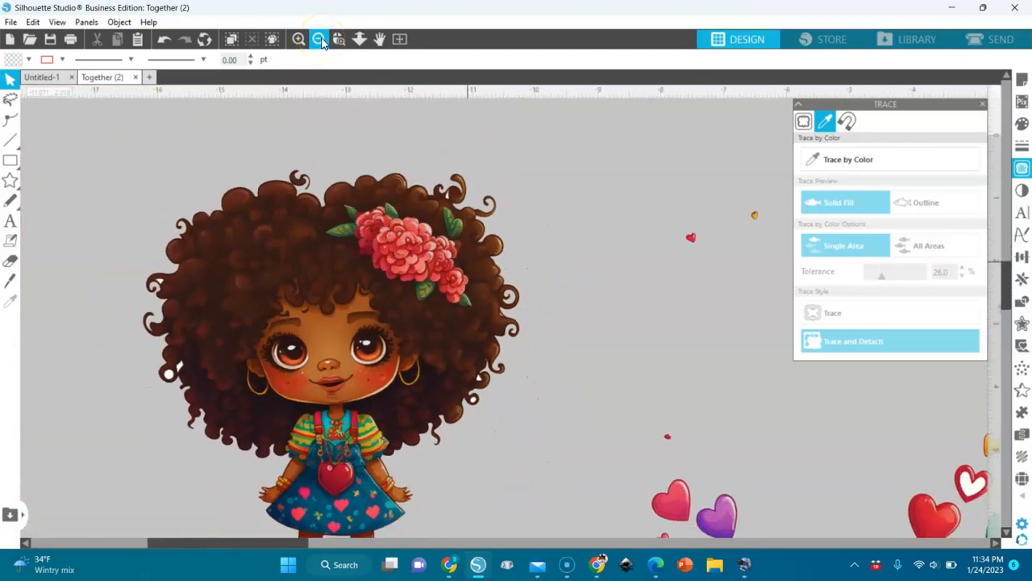
{"action": "left_click", "coordinate": [319, 40]}
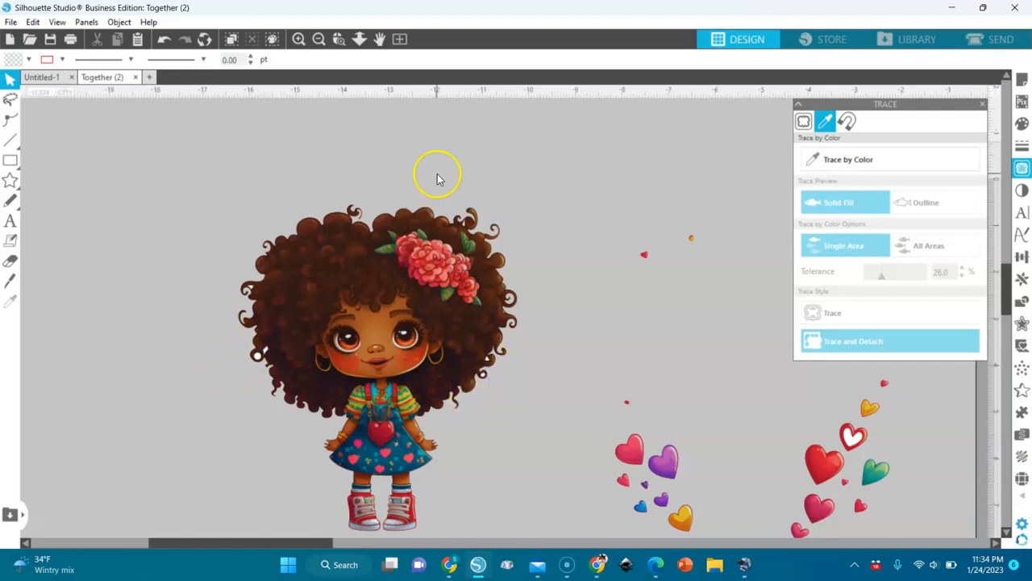
{"action": "left_click", "coordinate": [339, 38]}
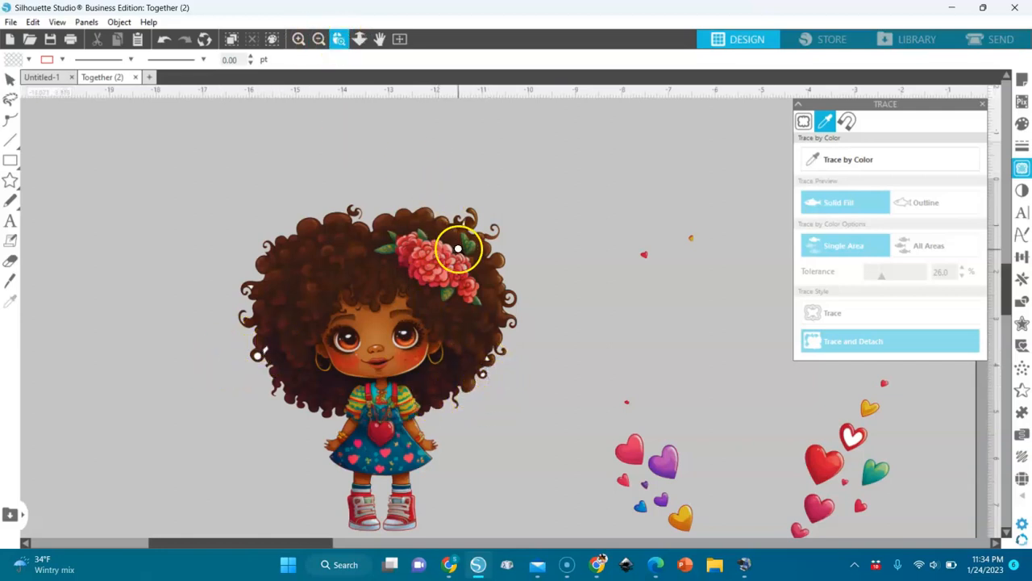
{"action": "left_click", "coordinate": [488, 360]}
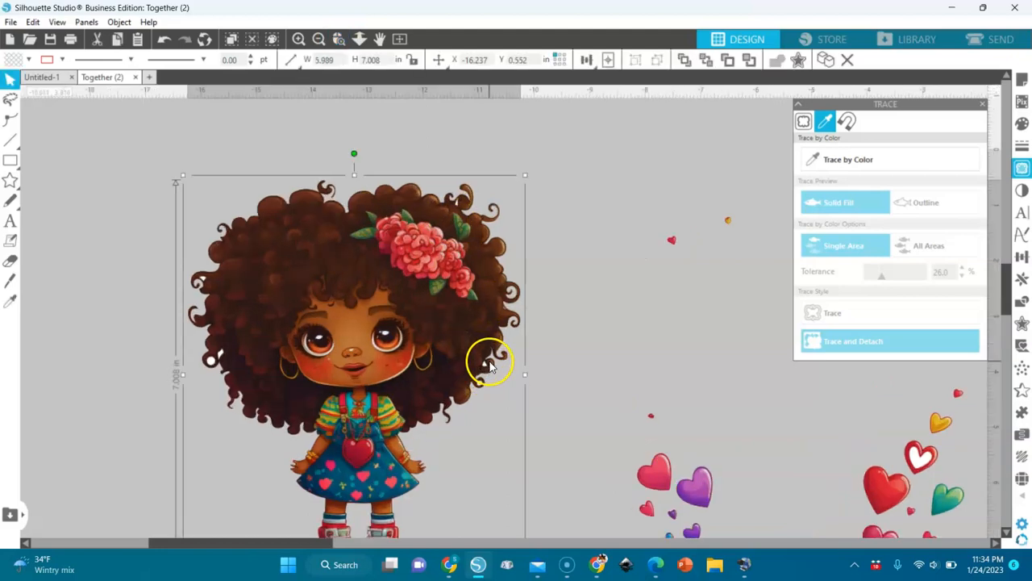
{"action": "double_click", "coordinate": [488, 360]}
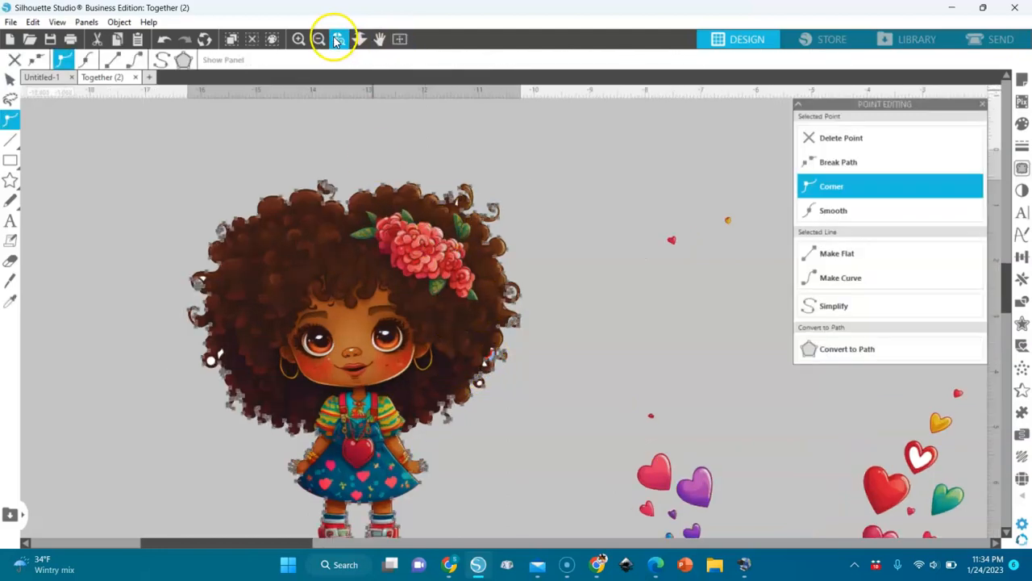
{"action": "left_click", "coordinate": [172, 219]}
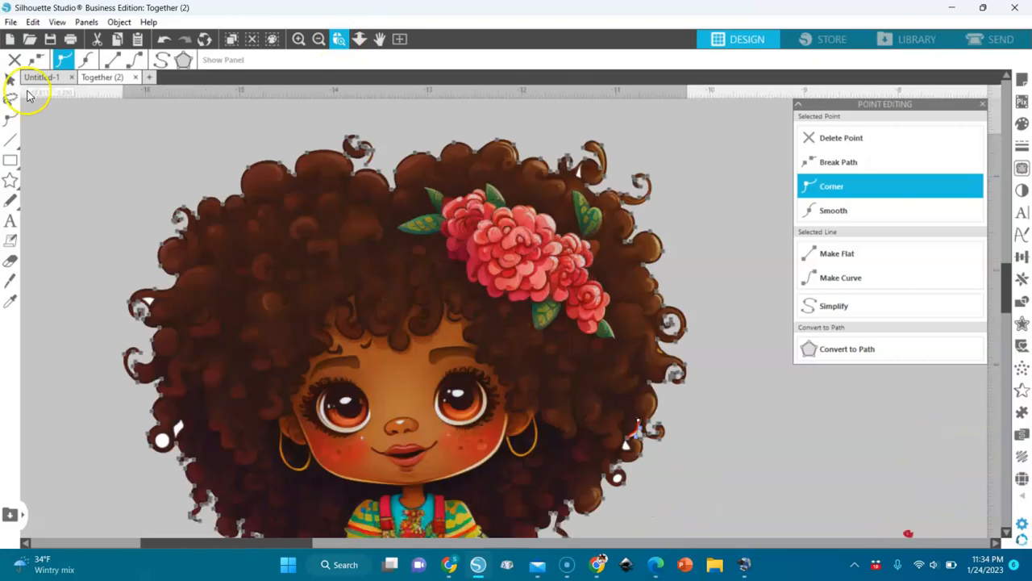
{"action": "left_click", "coordinate": [9, 81]}
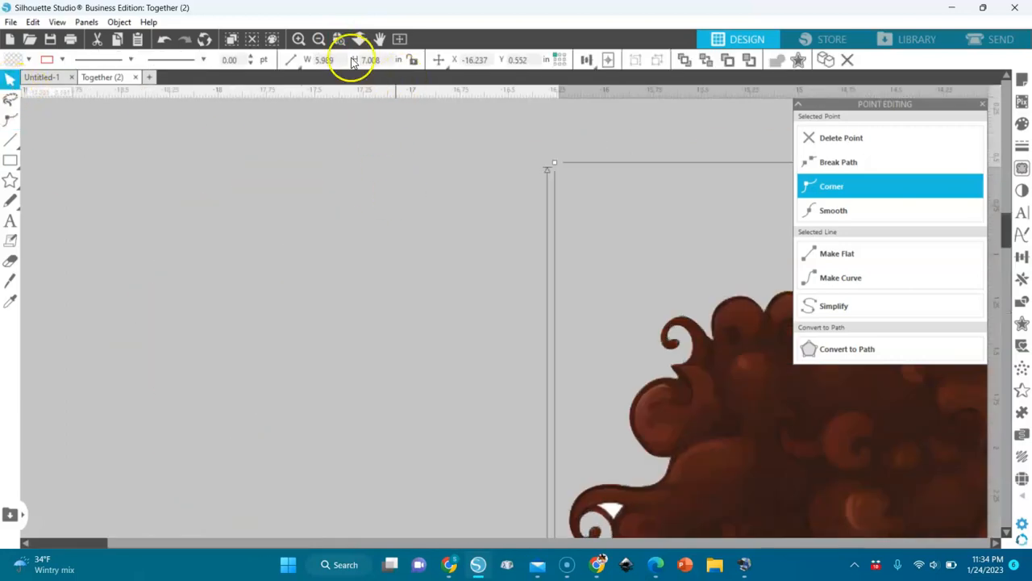
{"action": "left_click", "coordinate": [318, 39]}
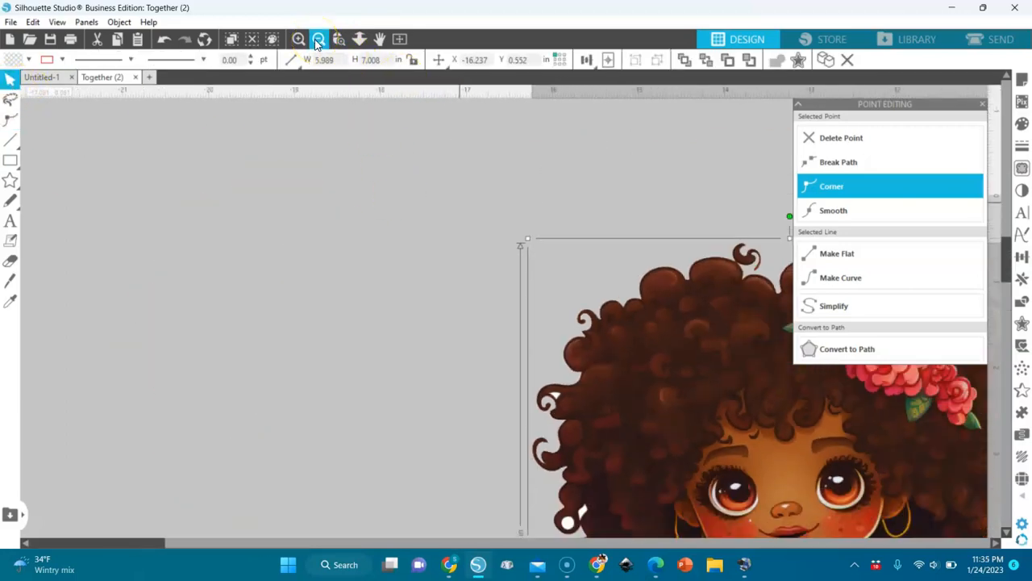
Move the girl figure about 1 inch further left and 0.4 inch up.
{"action": "left_click_drag", "start_coordinate": [557, 396], "coordinate": [489, 375]}
{"action": "left_click", "coordinate": [339, 38]}
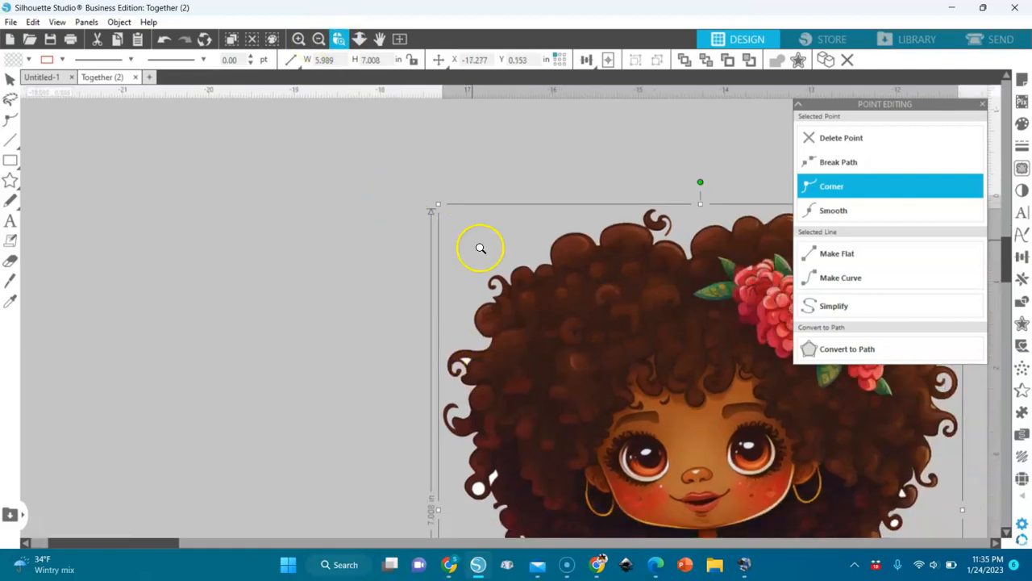
{"action": "left_click", "coordinate": [472, 360]}
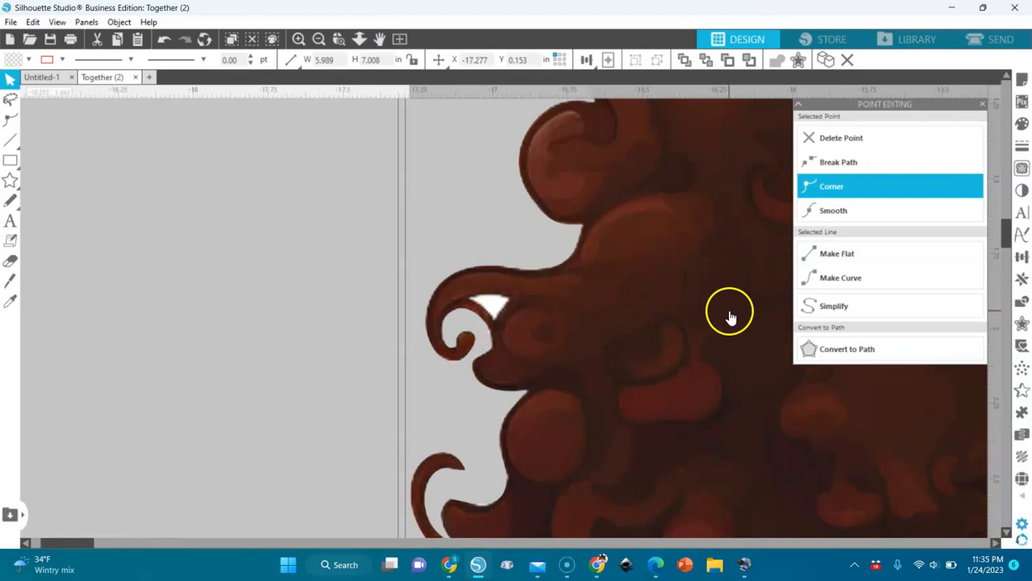
Use Trace by Color to sample the small white triangle inside the upper curl on the hair's left edge.
{"action": "left_click", "coordinate": [1021, 168]}
{"action": "left_click", "coordinate": [839, 157]}
{"action": "left_click", "coordinate": [830, 119]}
{"action": "left_click", "coordinate": [837, 159]}
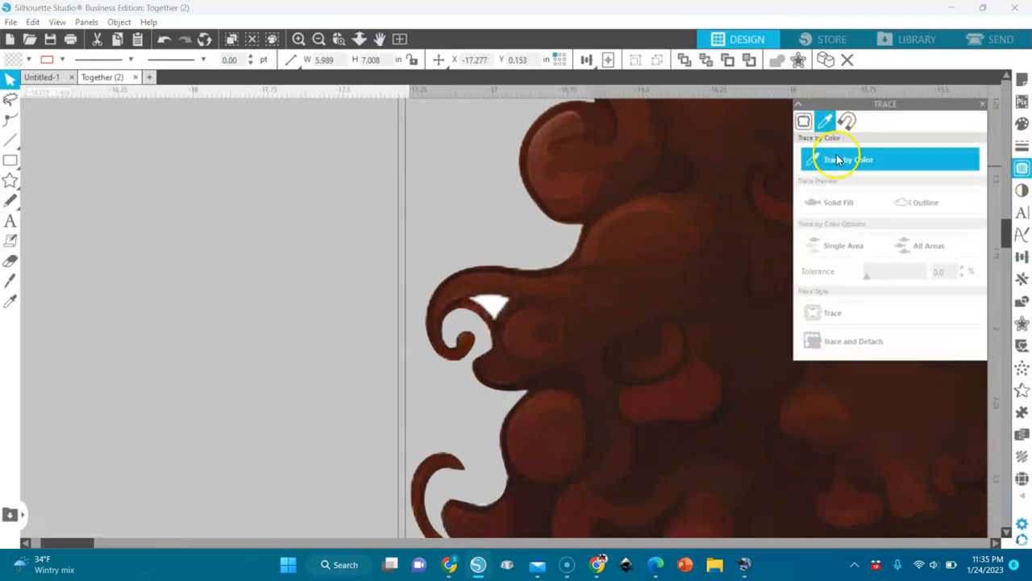
{"action": "left_click", "coordinate": [497, 303]}
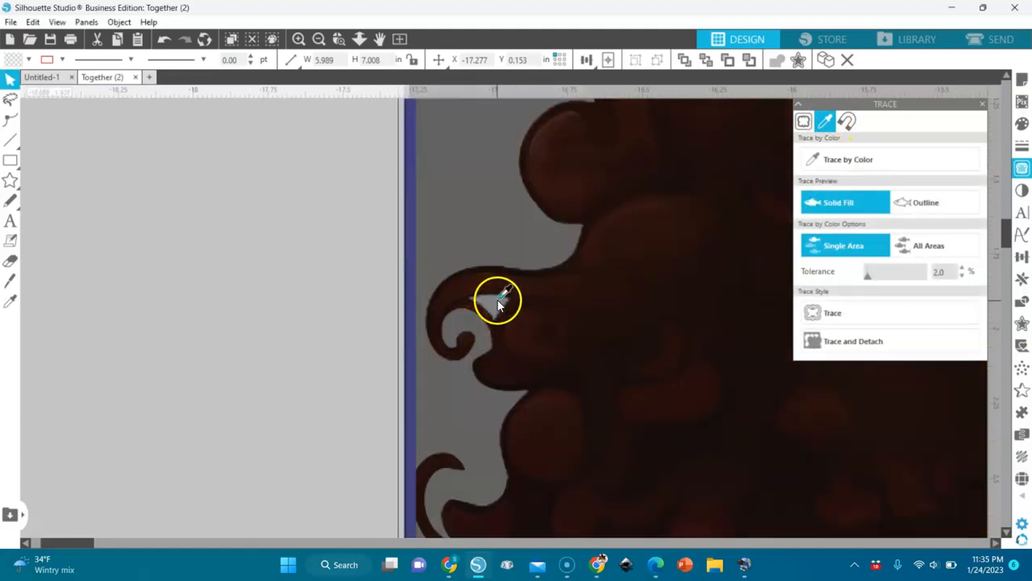
Trace and Detach the sampled white triangle at 50% tolerance, then pull it out of the curl and delete it.
{"action": "left_click", "coordinate": [962, 269]}
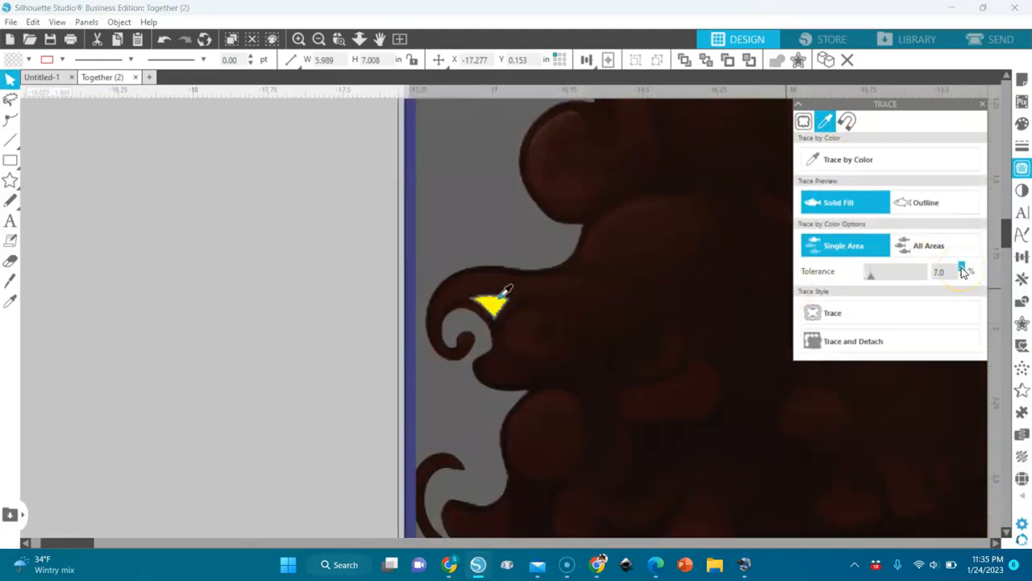
{"action": "left_click", "coordinate": [962, 269]}
{"action": "left_click", "coordinate": [962, 269]}
{"action": "left_click", "coordinate": [962, 269]}
{"action": "left_click", "coordinate": [962, 269]}
{"action": "left_click", "coordinate": [962, 269]}
{"action": "left_click", "coordinate": [962, 270]}
{"action": "left_click", "coordinate": [962, 269]}
{"action": "left_click", "coordinate": [962, 270]}
{"action": "left_click", "coordinate": [962, 270]}
{"action": "left_click", "coordinate": [963, 269]}
{"action": "left_click", "coordinate": [962, 269]}
{"action": "left_click", "coordinate": [962, 269]}
{"action": "left_click", "coordinate": [962, 269]}
{"action": "left_click", "coordinate": [859, 342]}
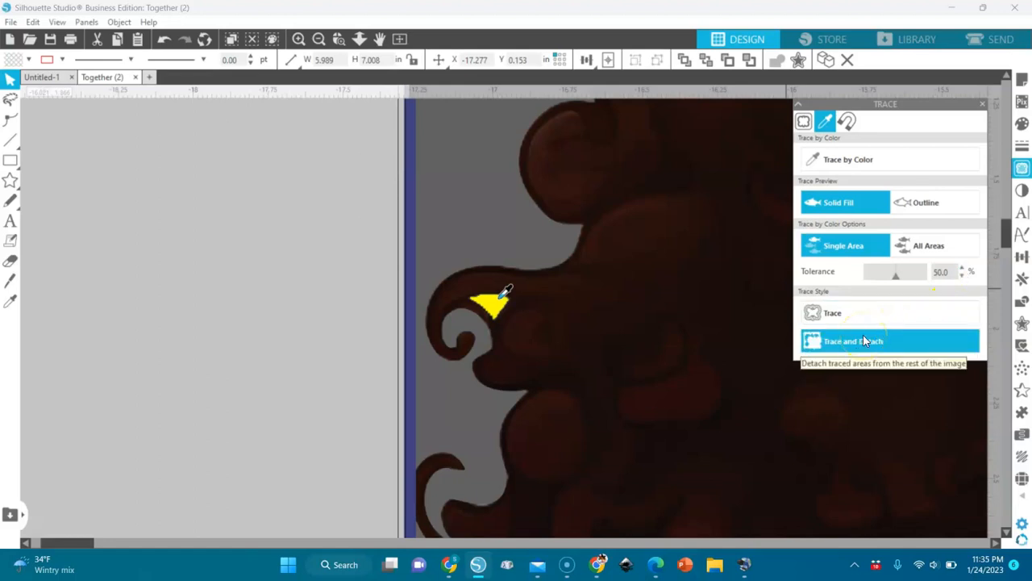
{"action": "left_click", "coordinate": [862, 338]}
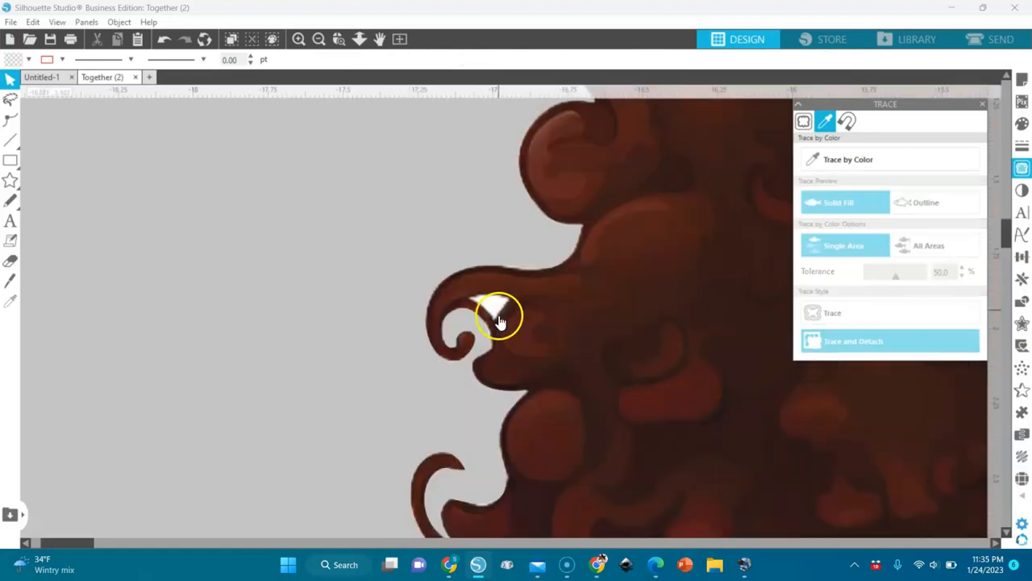
{"action": "left_click_drag", "start_coordinate": [486, 313], "coordinate": [392, 307]}
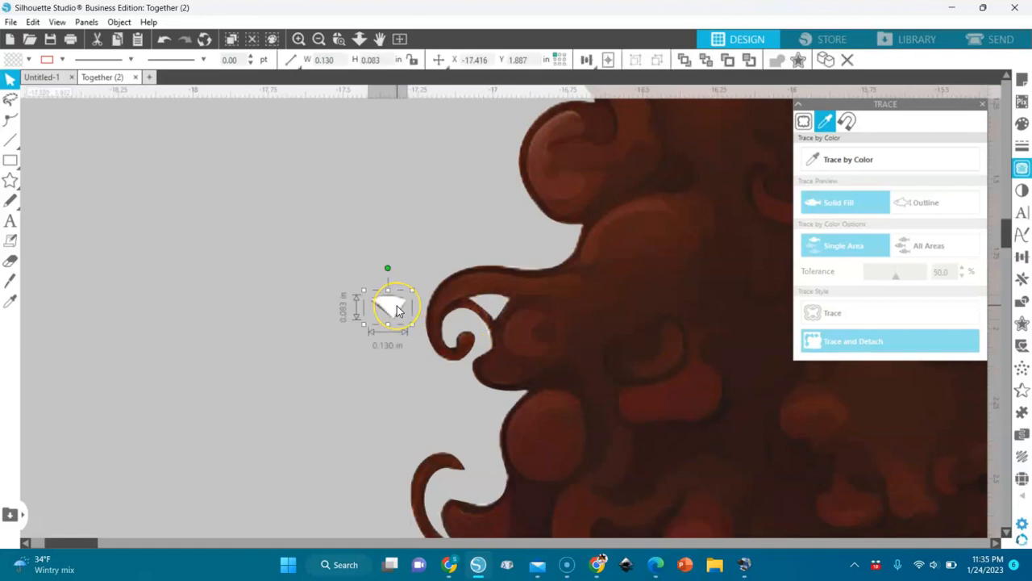
{"action": "key", "text": "Delete"}
Shift the girl figure up and detach the narrow white gap beside the round curl using Trace by Color at 51% tolerance.
{"action": "left_click_drag", "start_coordinate": [640, 421], "coordinate": [606, 104]}
{"action": "left_click", "coordinate": [818, 158]}
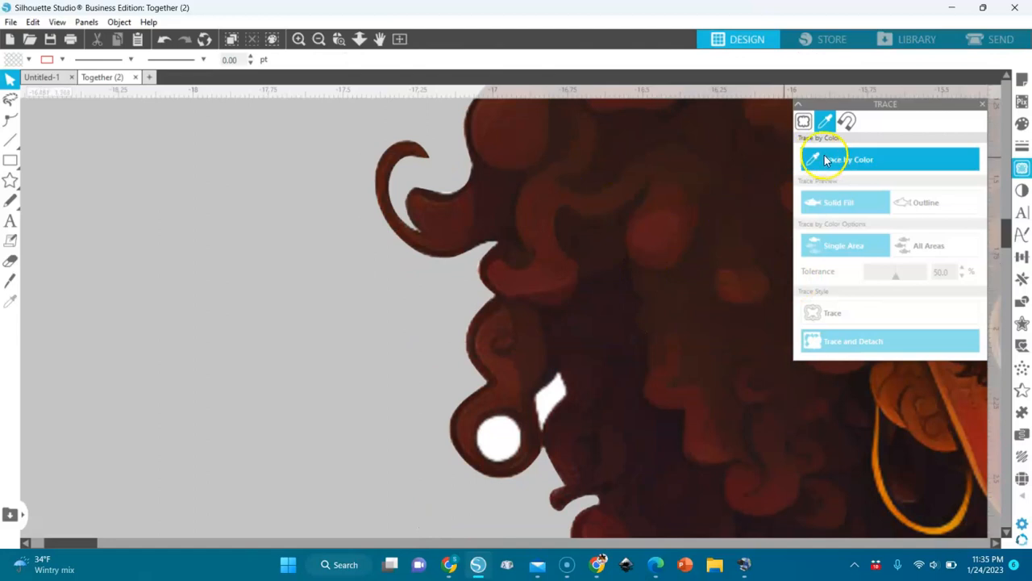
{"action": "left_click", "coordinate": [546, 397]}
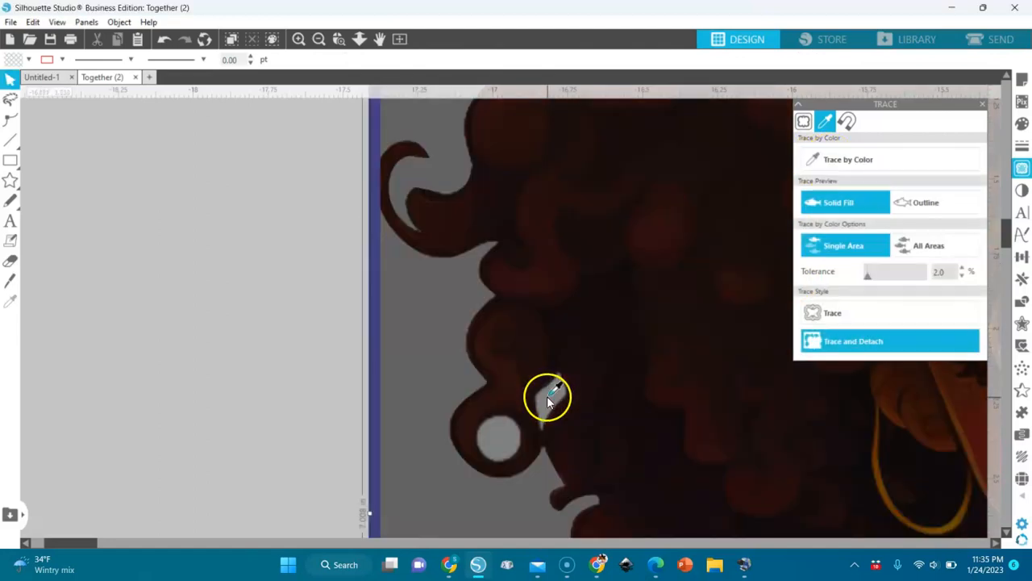
{"action": "left_click", "coordinate": [962, 268]}
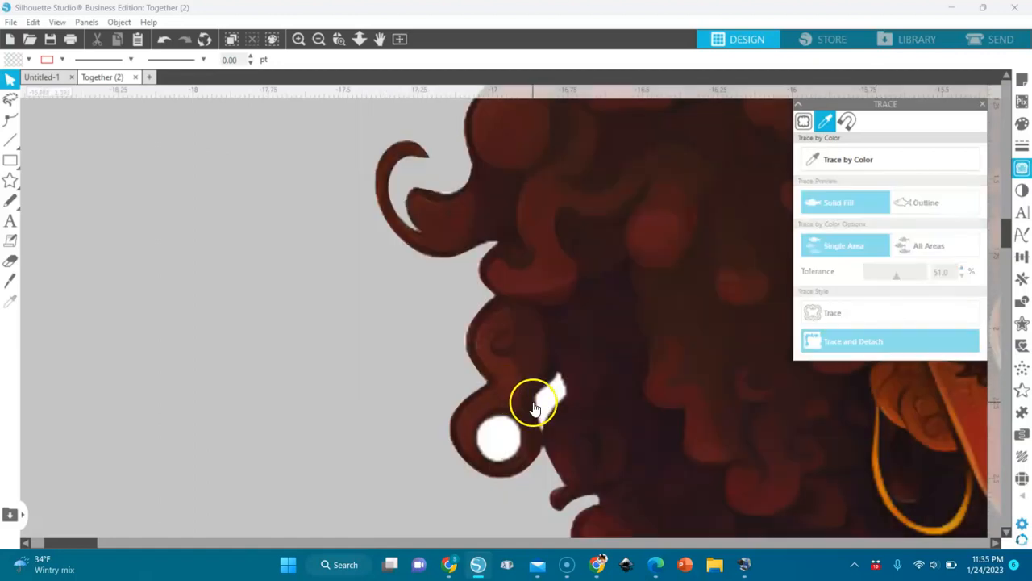
Pull the detached narrow white piece out past the hair's left edge and delete it.
{"action": "left_click", "coordinate": [553, 405]}
{"action": "left_click_drag", "start_coordinate": [553, 406], "coordinate": [397, 389]}
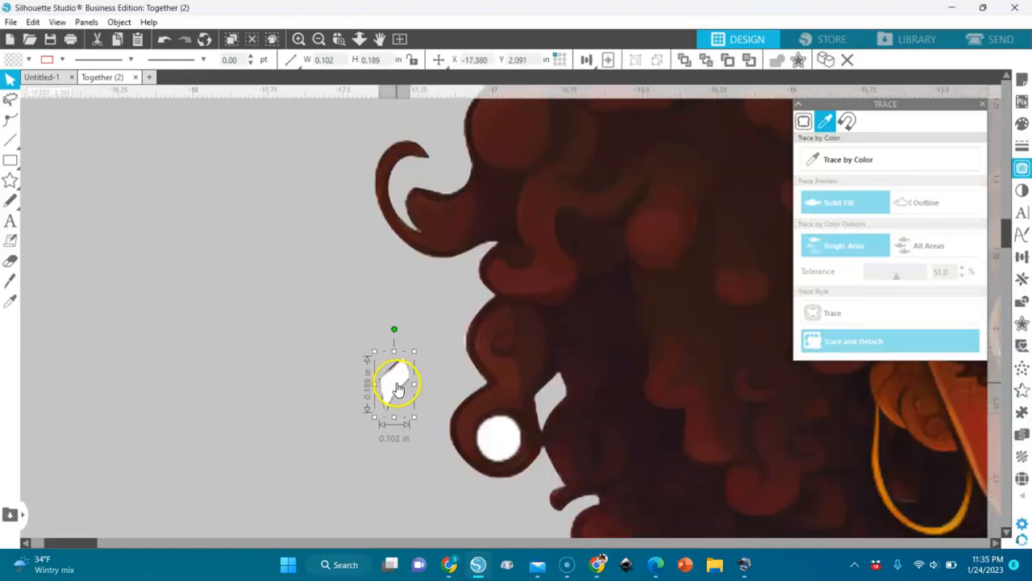
{"action": "key", "text": "Delete"}
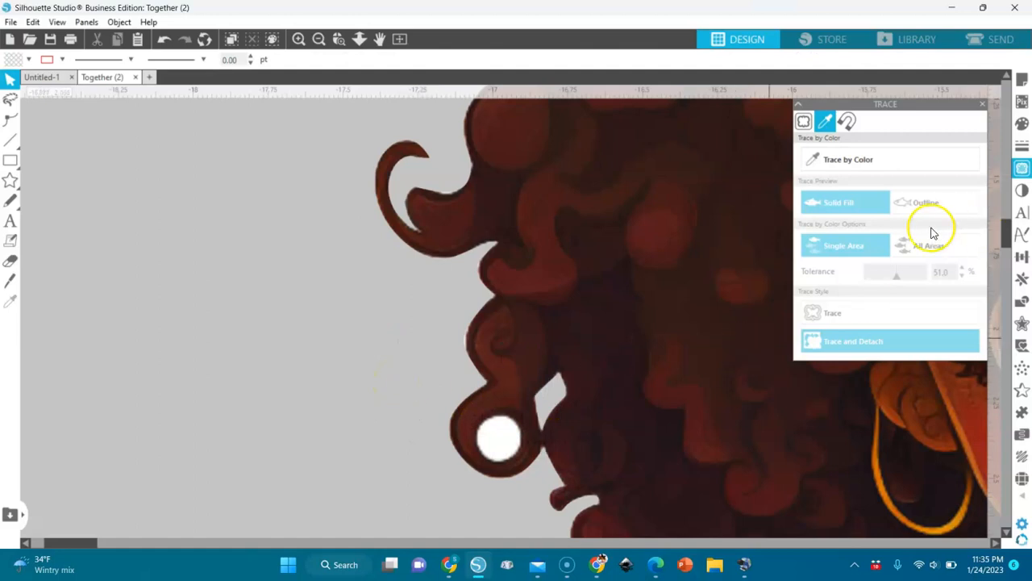
Trace by Color the white circle inside the round curl and detach it with a 57% tolerance.
{"action": "left_click", "coordinate": [838, 165]}
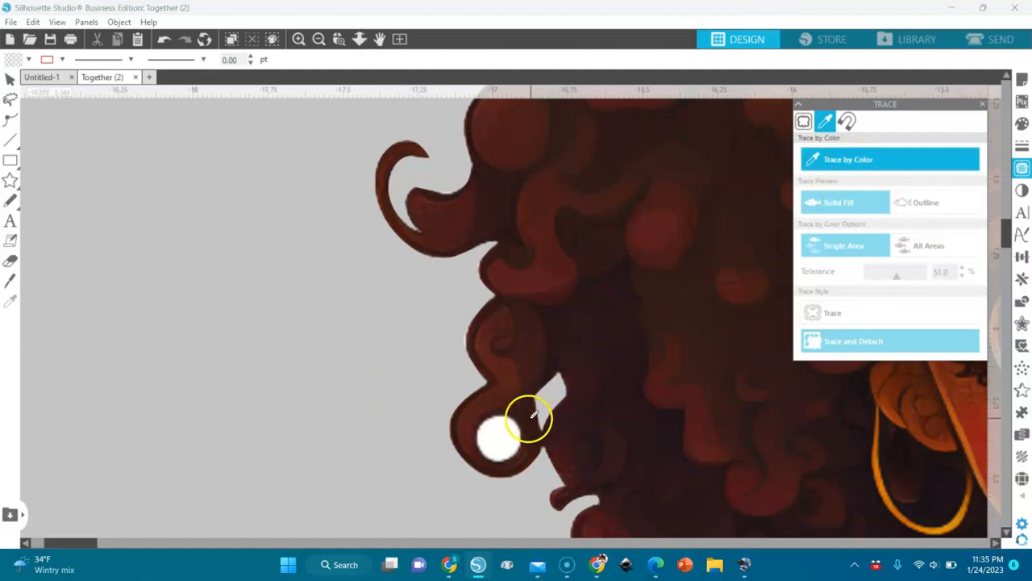
{"action": "left_click", "coordinate": [508, 427]}
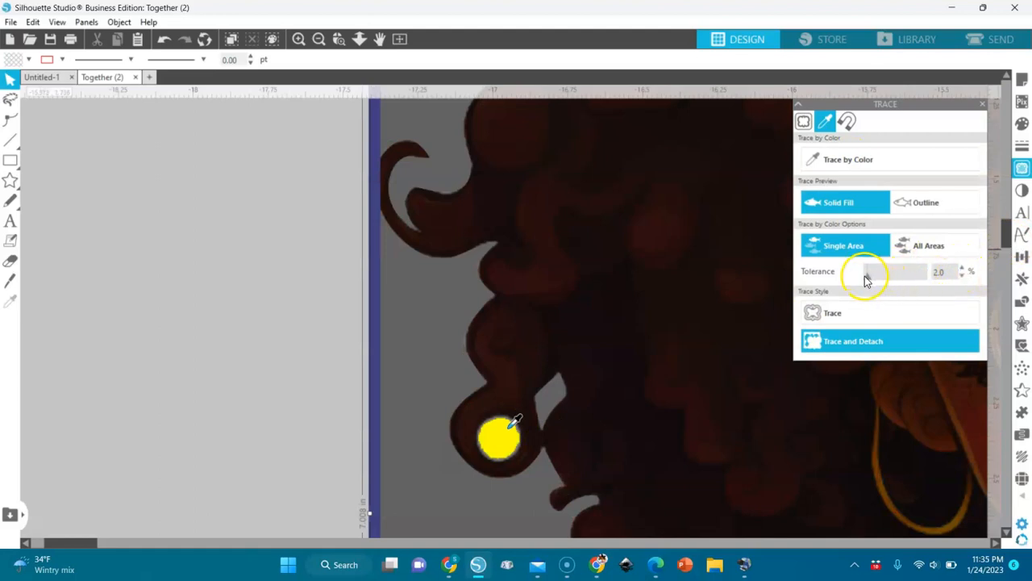
{"action": "left_click_drag", "start_coordinate": [866, 280], "coordinate": [878, 280]}
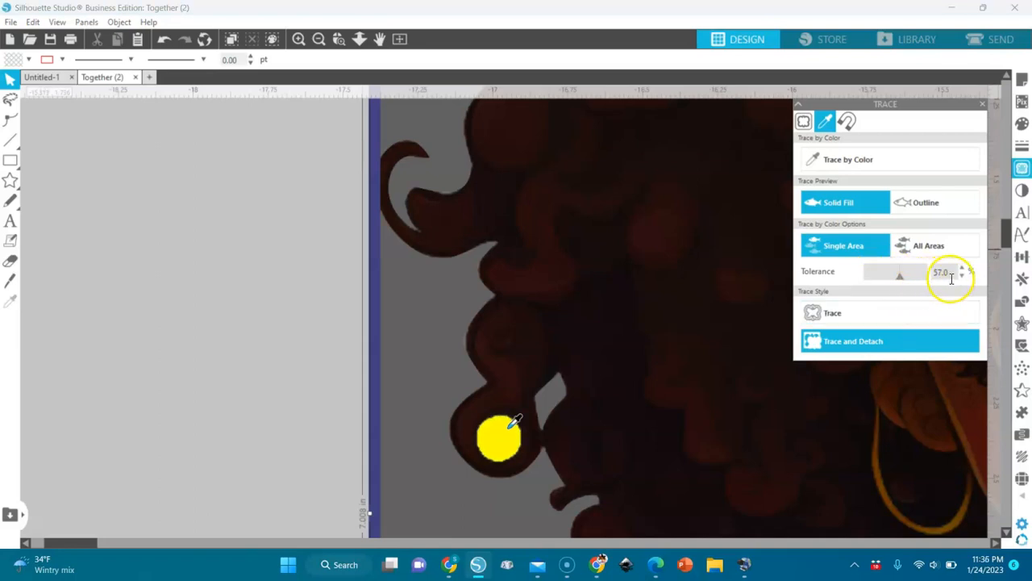
Pull the detached white circle out of the round curl and delete it.
{"action": "left_click", "coordinate": [498, 438]}
{"action": "left_click_drag", "start_coordinate": [506, 438], "coordinate": [421, 442]}
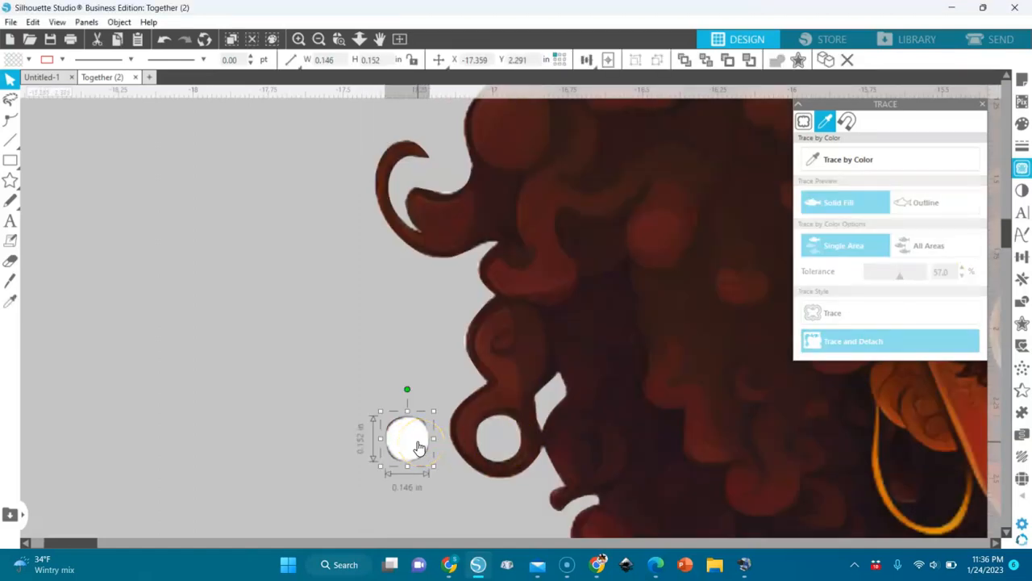
{"action": "key", "text": "Delete"}
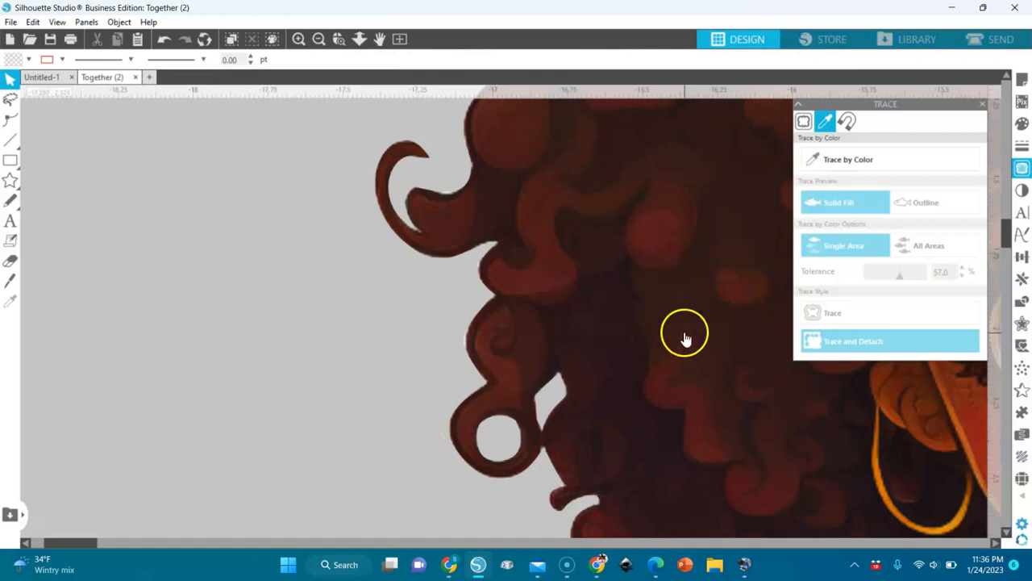
Move the girl figure up and further left so the curls on the hair's right edge are clear of the Trace options.
{"action": "left_click_drag", "start_coordinate": [685, 457], "coordinate": [330, 218]}
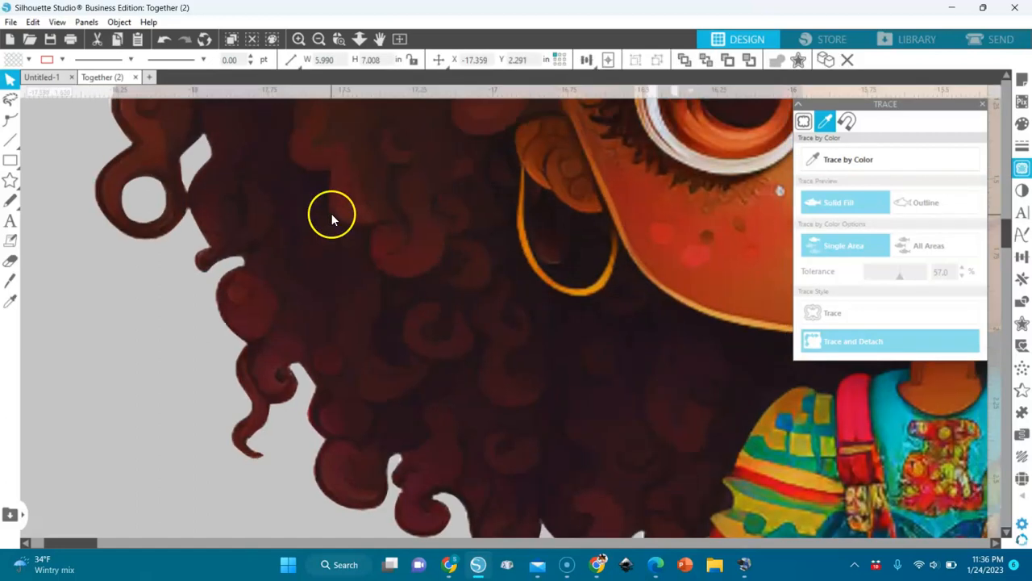
{"action": "left_click", "coordinate": [318, 39]}
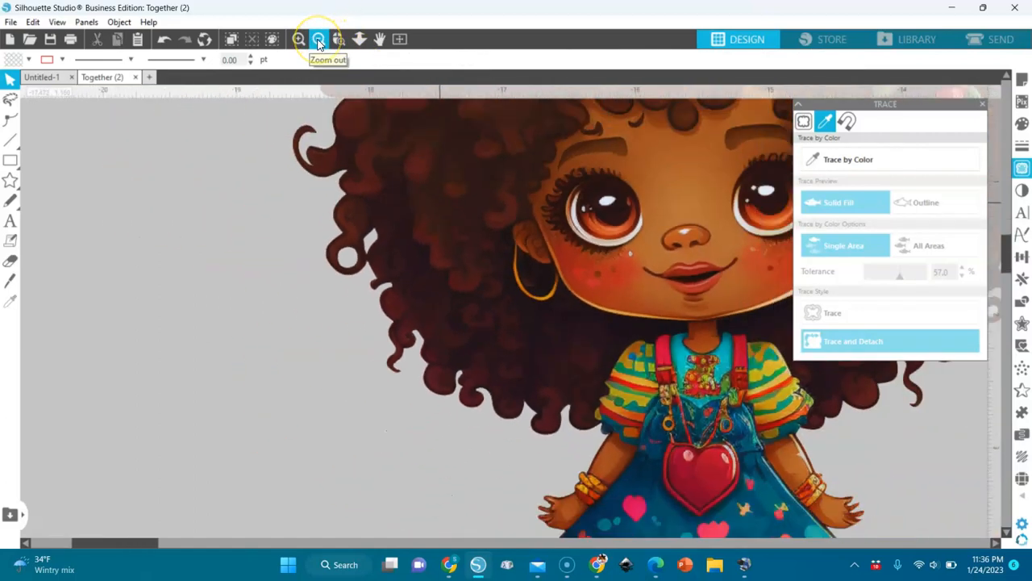
{"action": "left_click", "coordinate": [319, 39]}
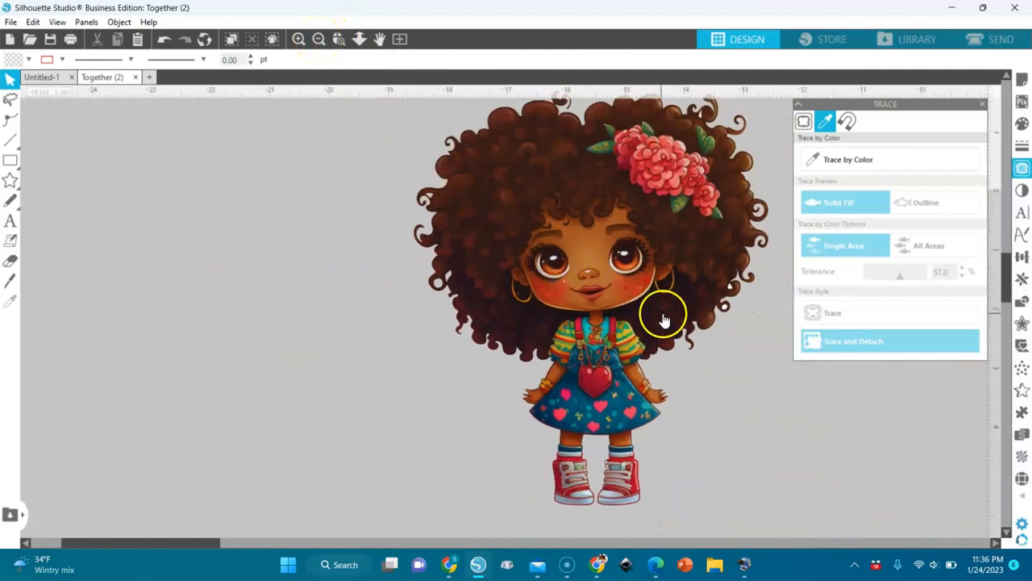
{"action": "left_click_drag", "start_coordinate": [721, 299], "coordinate": [638, 299]}
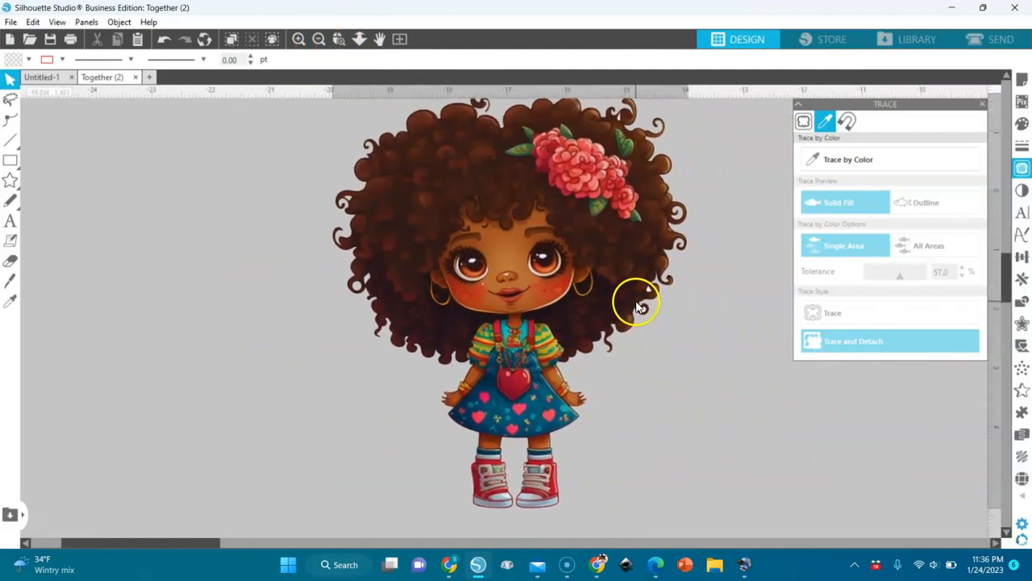
Trace and Detach the small white triangle near the hair's lower right edge at 68% tolerance, then delete the detached piece.
{"action": "left_click", "coordinate": [319, 39]}
{"action": "left_click", "coordinate": [340, 39]}
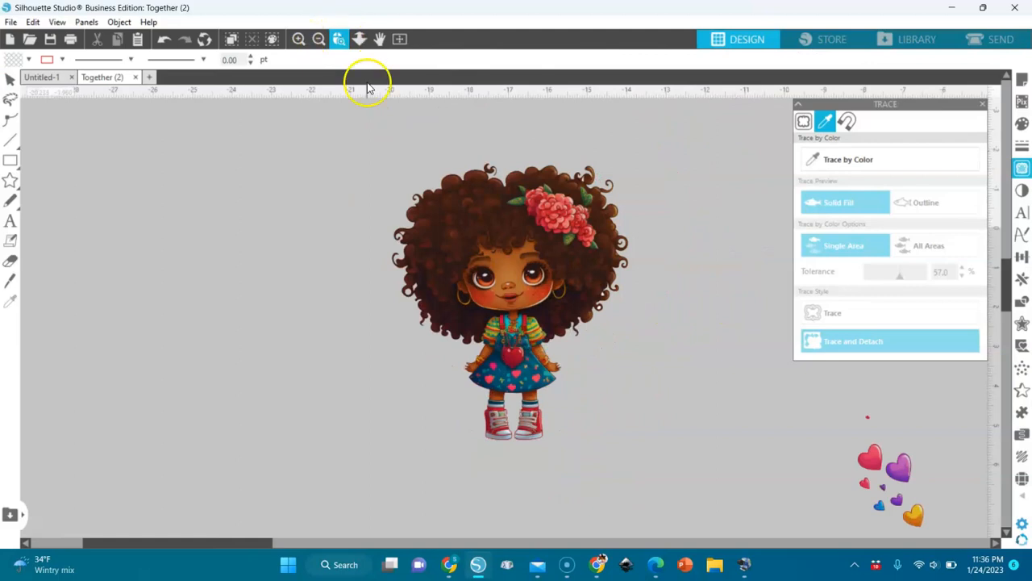
{"action": "left_click", "coordinate": [601, 294]}
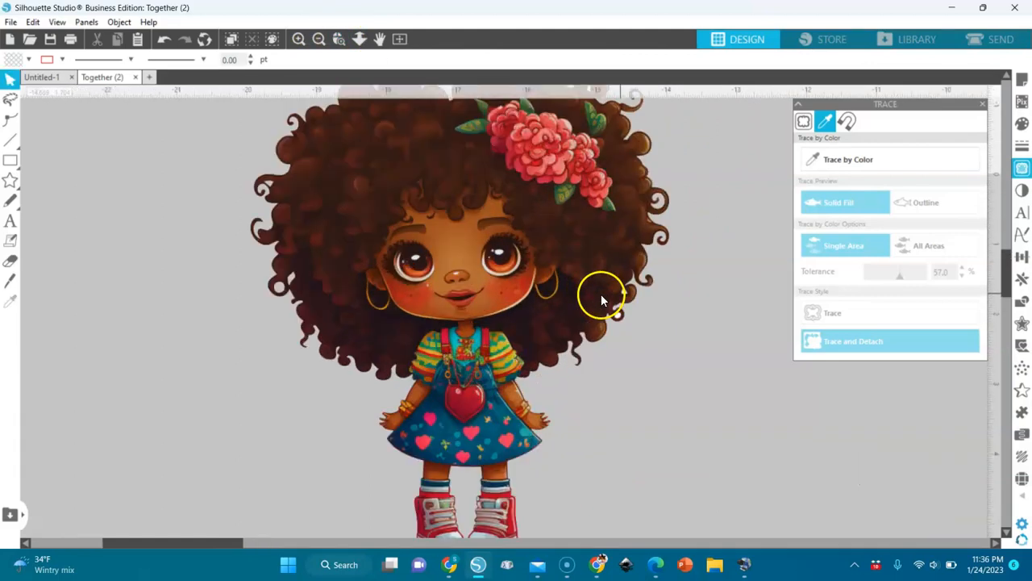
{"action": "left_click", "coordinate": [855, 165]}
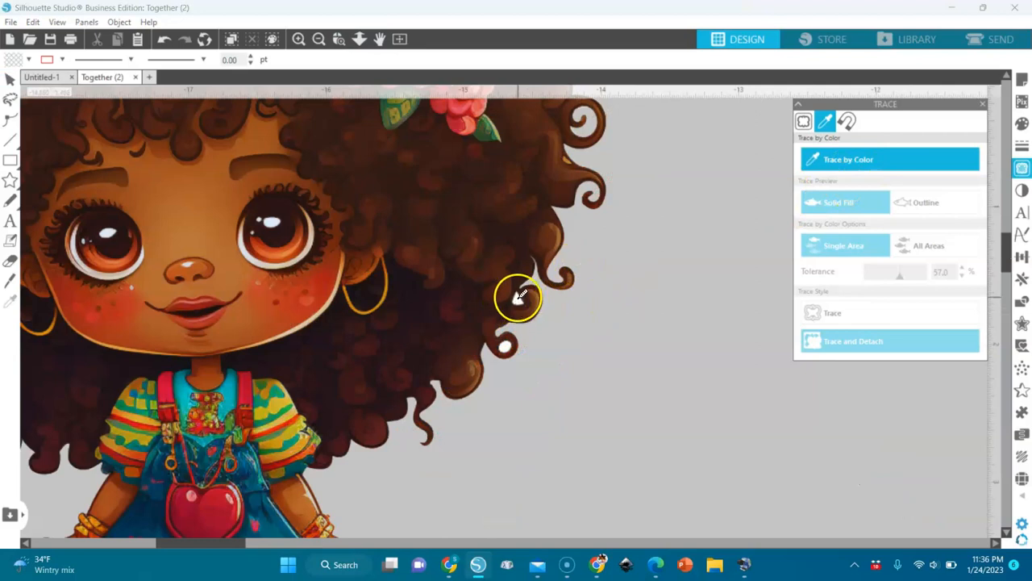
{"action": "left_click", "coordinate": [518, 298]}
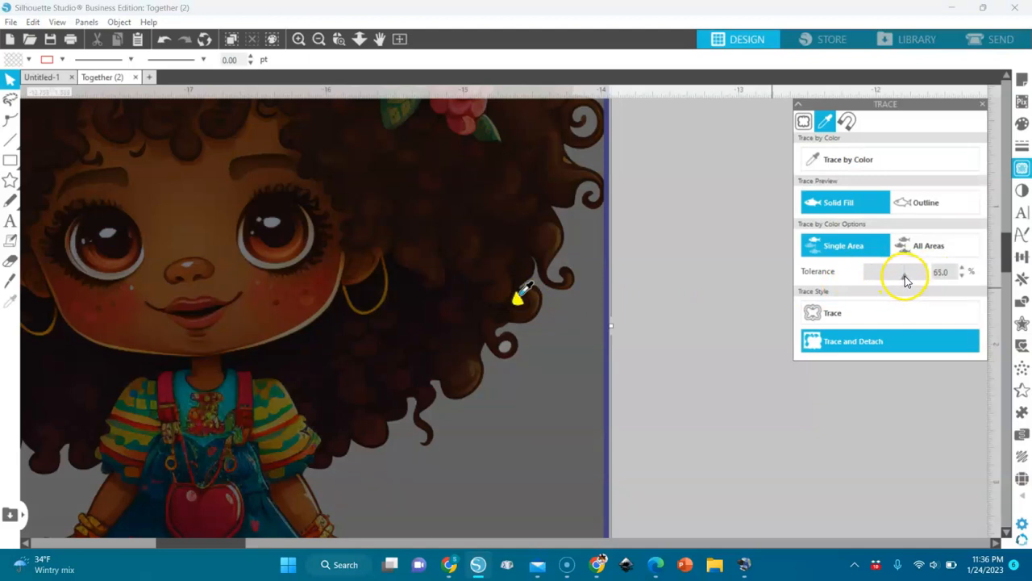
{"action": "left_click", "coordinate": [873, 345]}
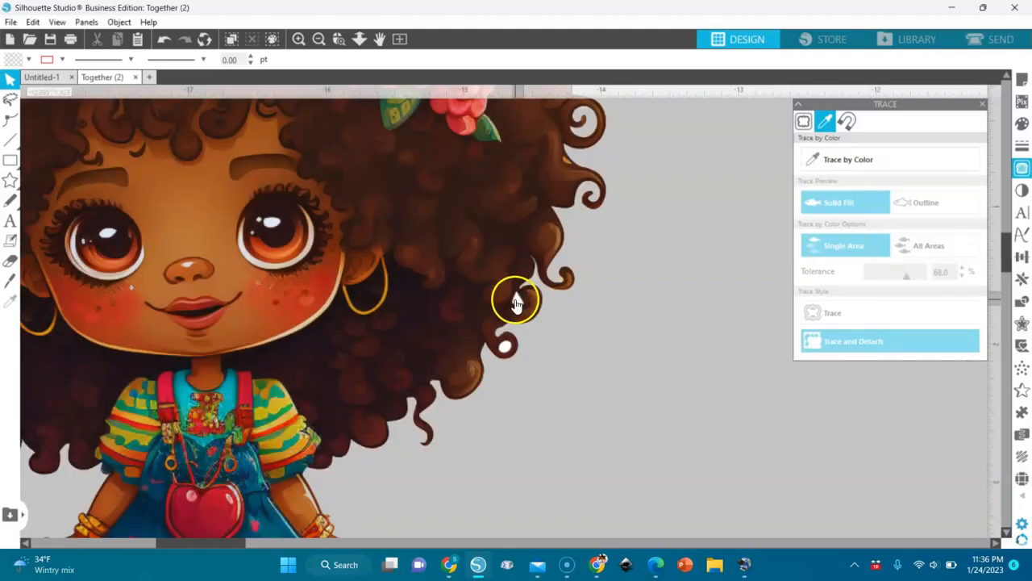
{"action": "left_click", "coordinate": [577, 343]}
{"action": "key", "text": "Delete"}
Trace and Detach the white spot inside the small round curl at the hair's lower right at 73% tolerance, then delete the detached piece.
{"action": "left_click", "coordinate": [835, 160]}
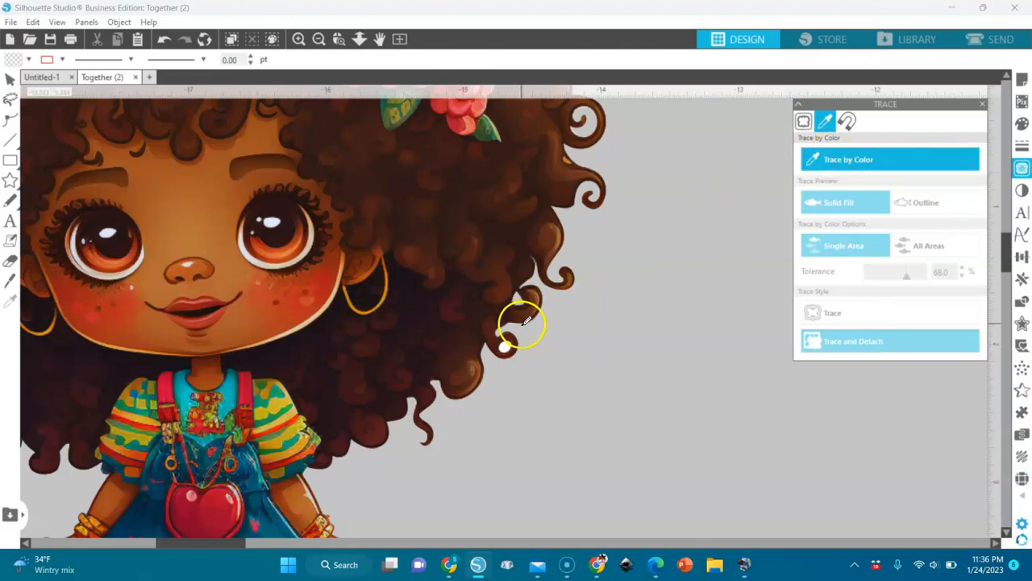
{"action": "left_click", "coordinate": [508, 343]}
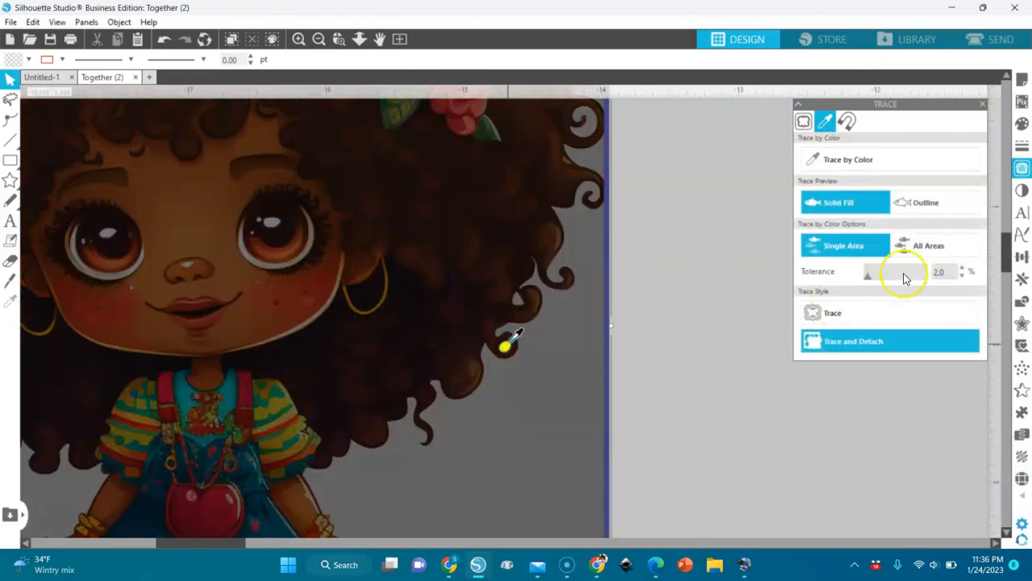
{"action": "left_click_drag", "start_coordinate": [869, 279], "coordinate": [887, 279]}
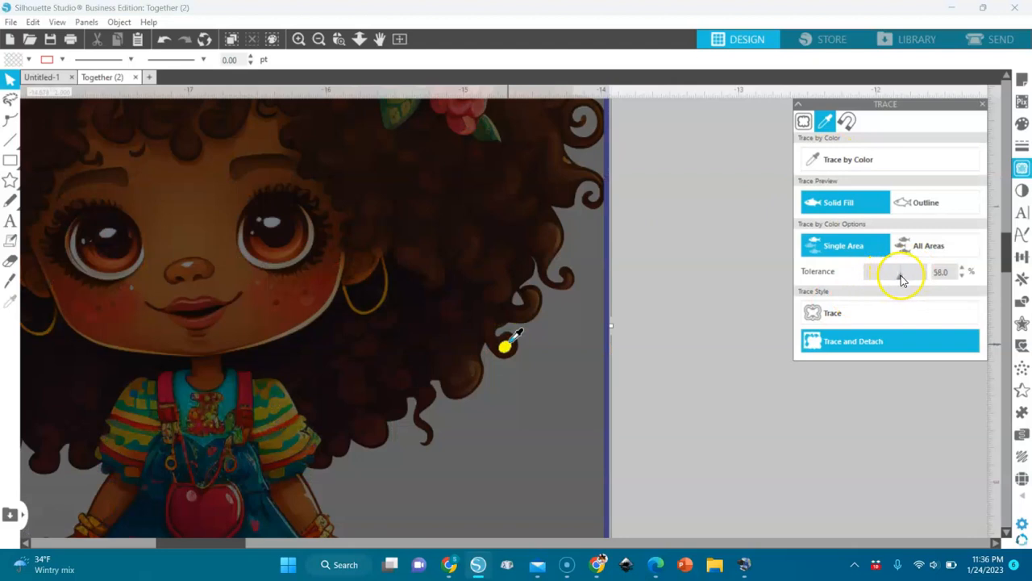
{"action": "left_click", "coordinate": [895, 342]}
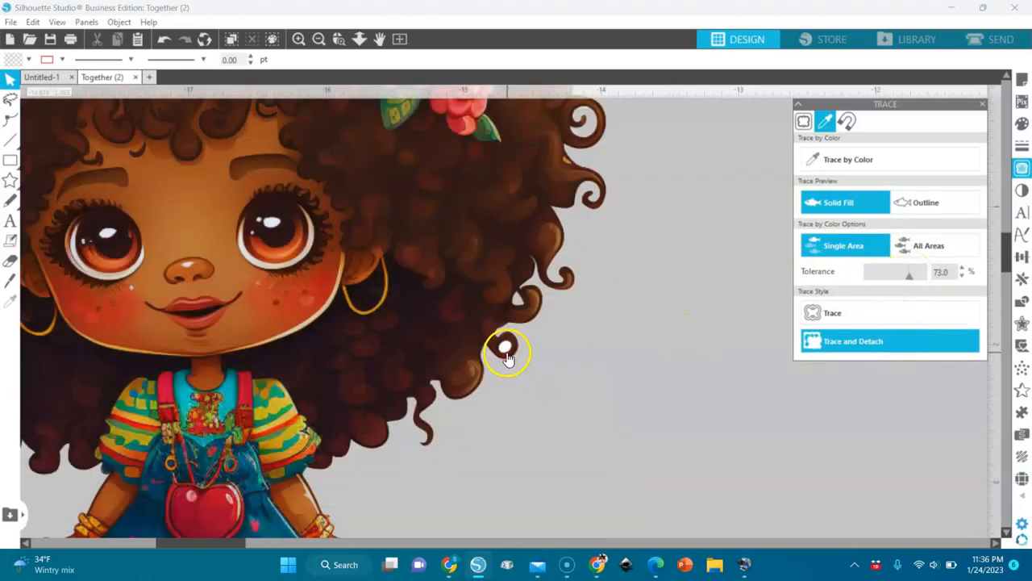
{"action": "left_click", "coordinate": [577, 357]}
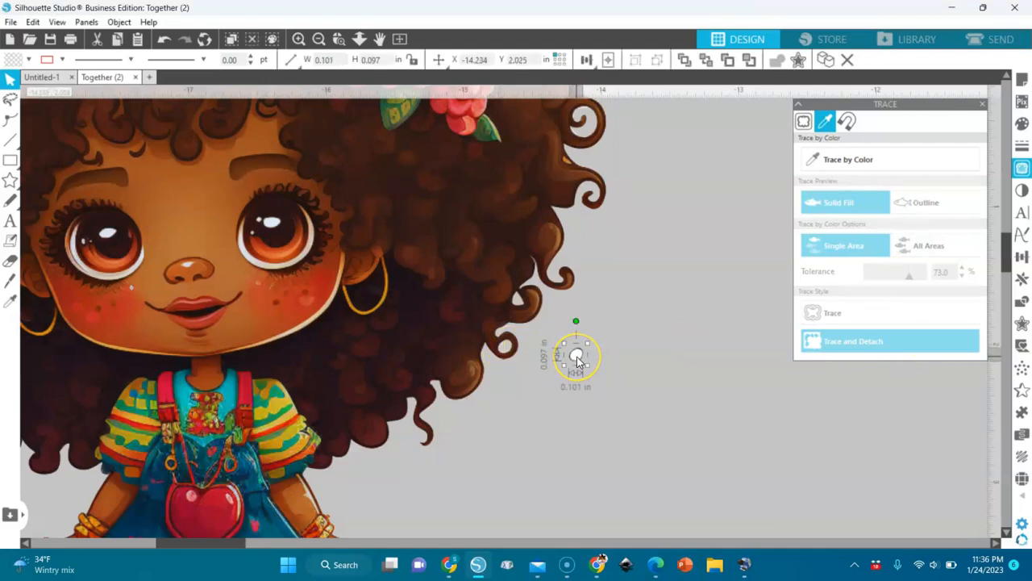
{"action": "key", "text": "Delete"}
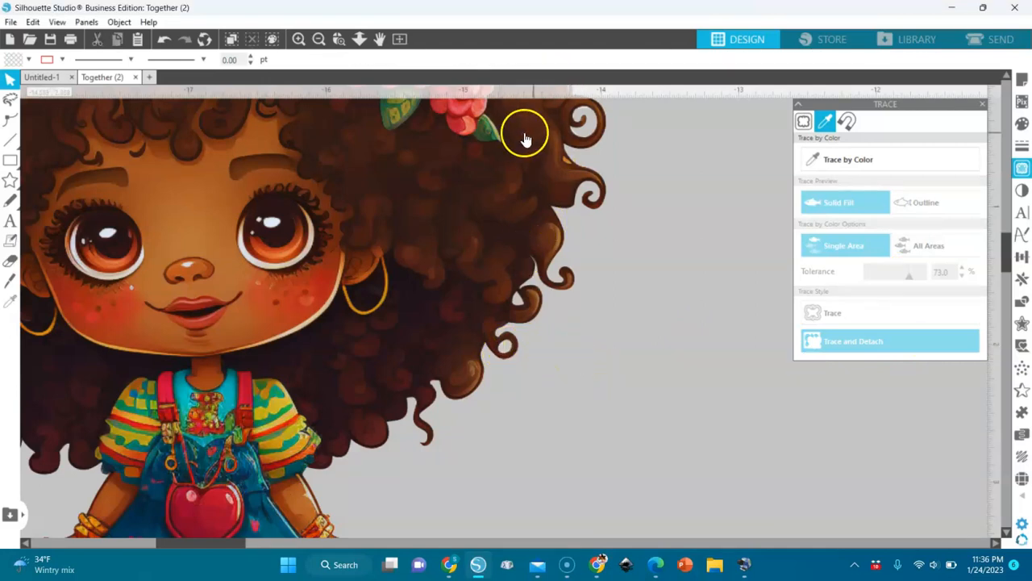
Move the girl figure down, then Trace and Detach the white sliver between the curls at the hair's upper right at 50% tolerance.
{"action": "left_click", "coordinate": [319, 41]}
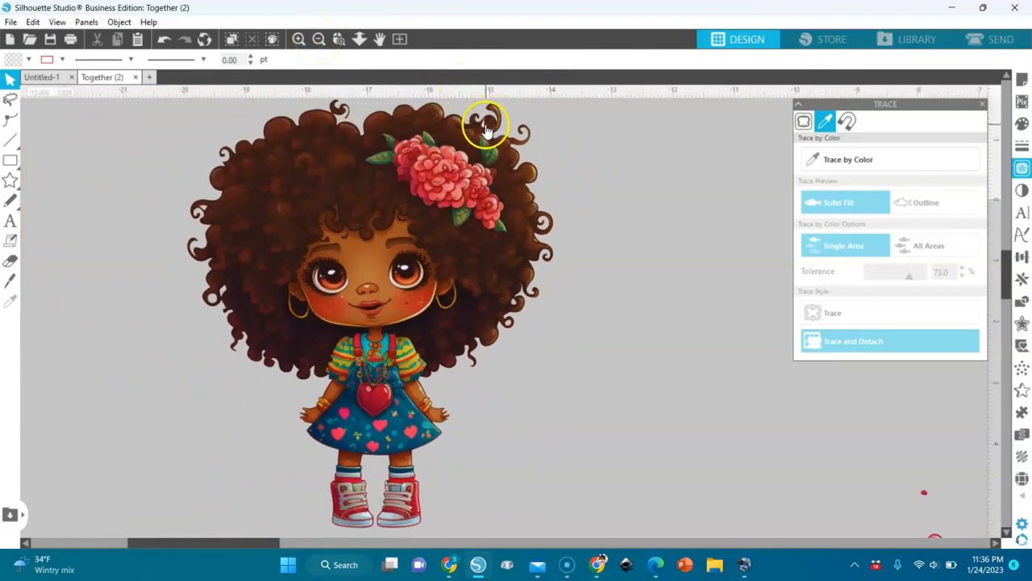
{"action": "left_click_drag", "start_coordinate": [484, 115], "coordinate": [474, 171]}
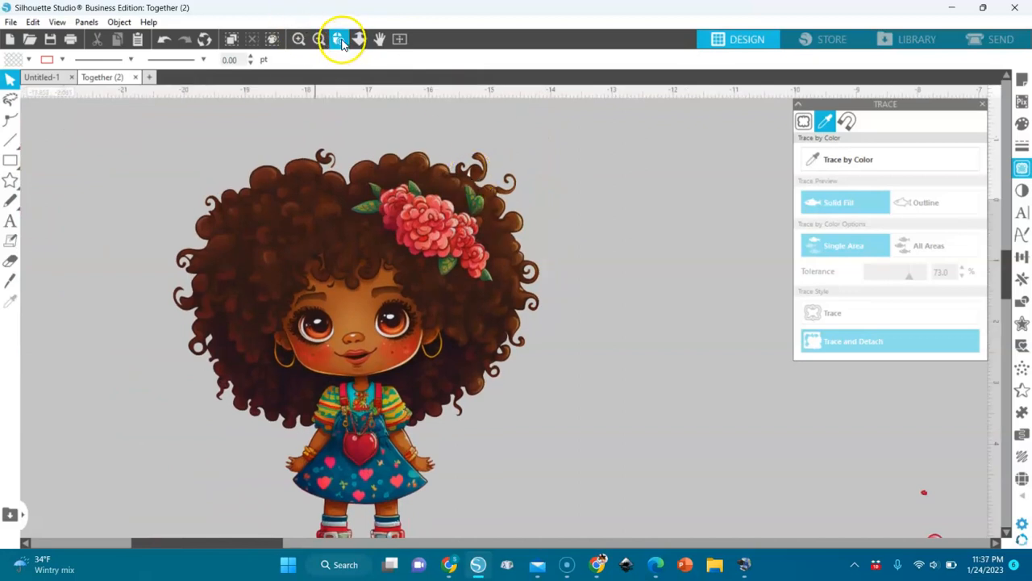
{"action": "left_click", "coordinate": [341, 42]}
{"action": "left_click", "coordinate": [471, 169]}
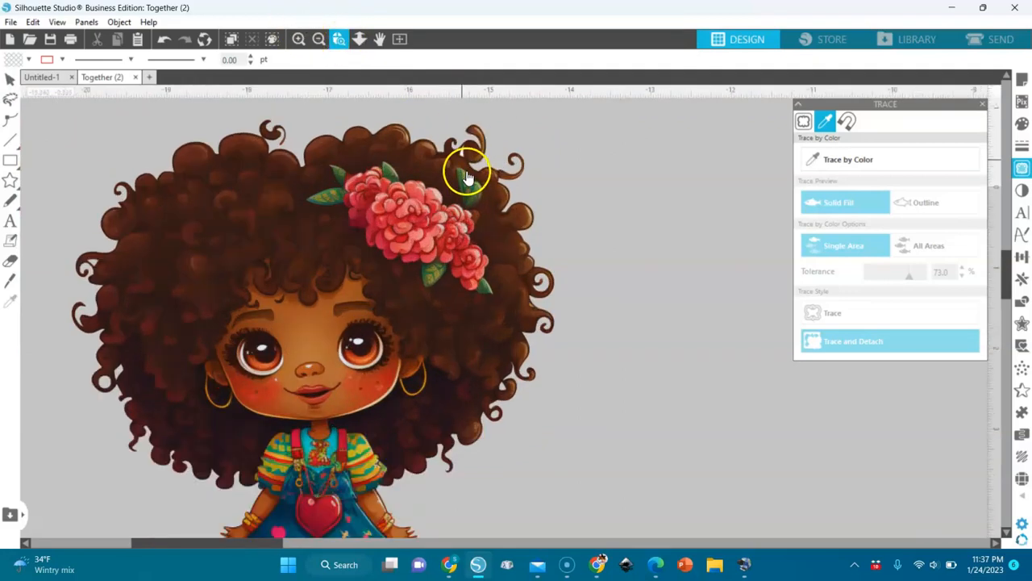
{"action": "left_click", "coordinate": [817, 160]}
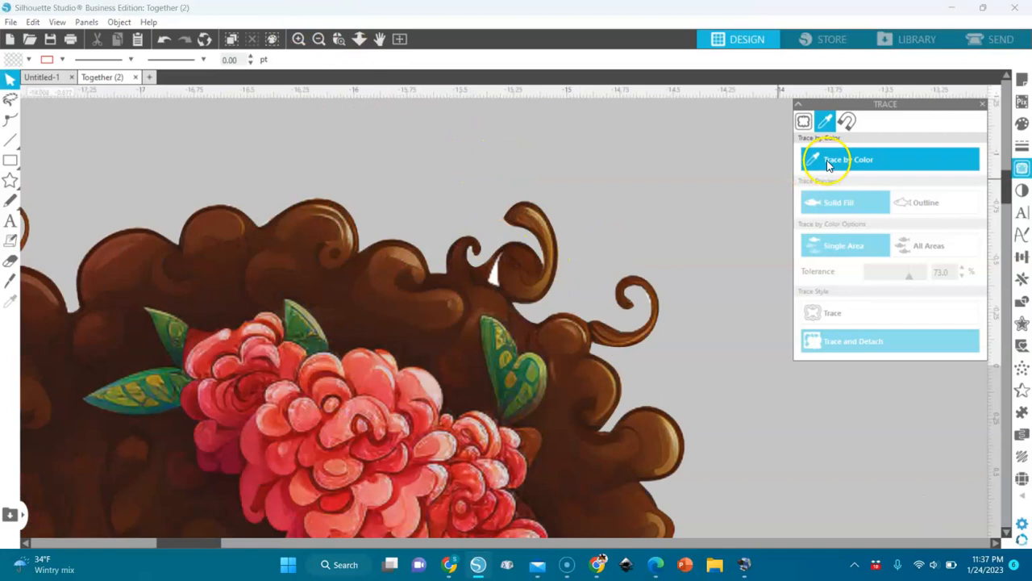
{"action": "left_click", "coordinate": [495, 272]}
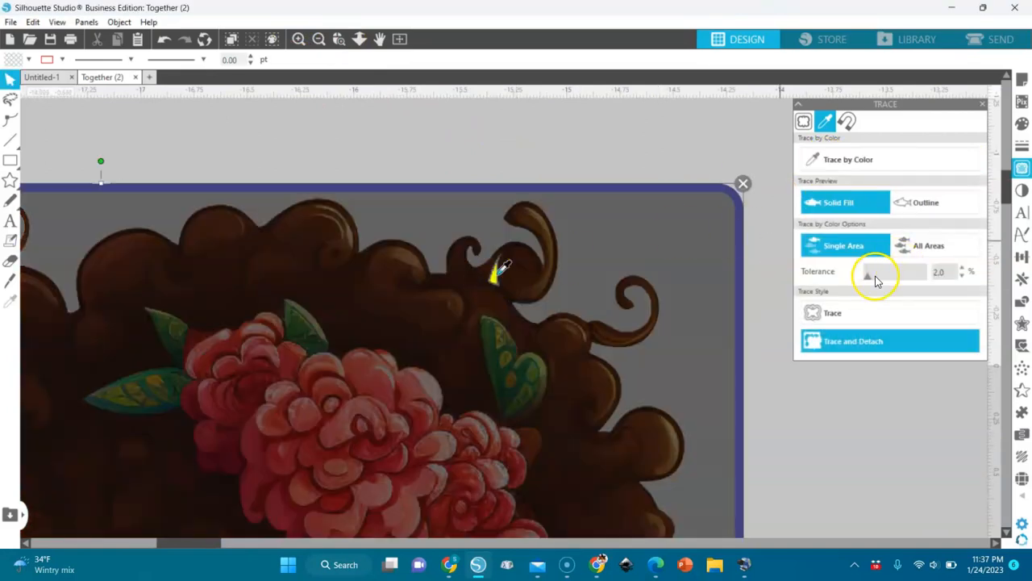
{"action": "left_click_drag", "start_coordinate": [868, 280], "coordinate": [879, 281]}
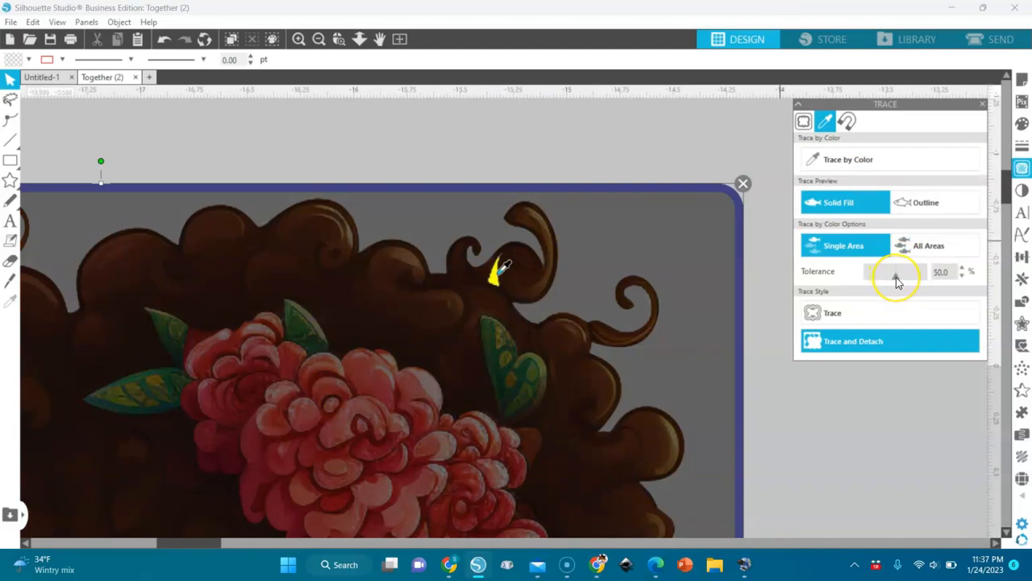
{"action": "left_click", "coordinate": [885, 342]}
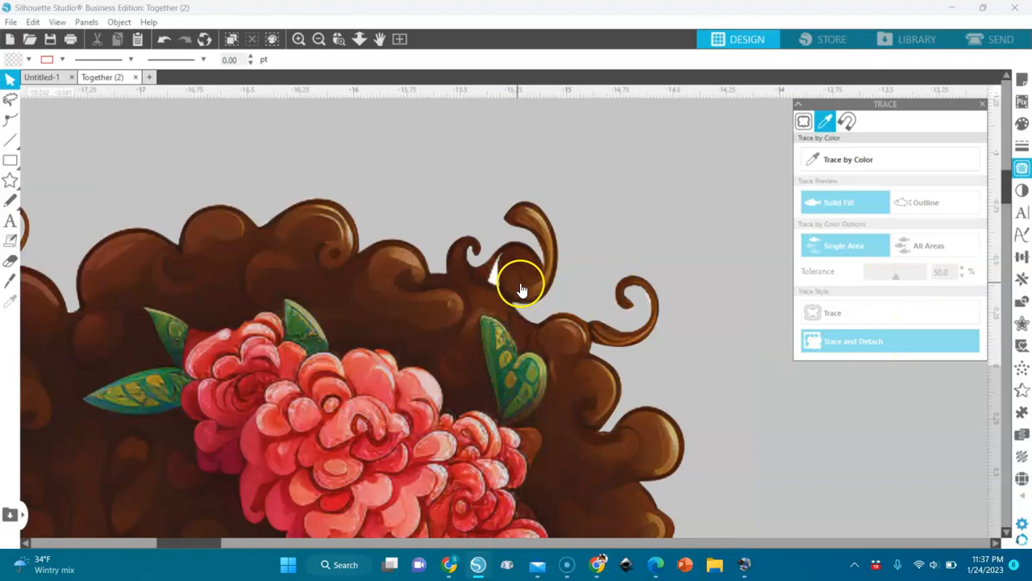
Pull the detached white sliver out from between the upper curls and delete it.
{"action": "left_click", "coordinate": [490, 282]}
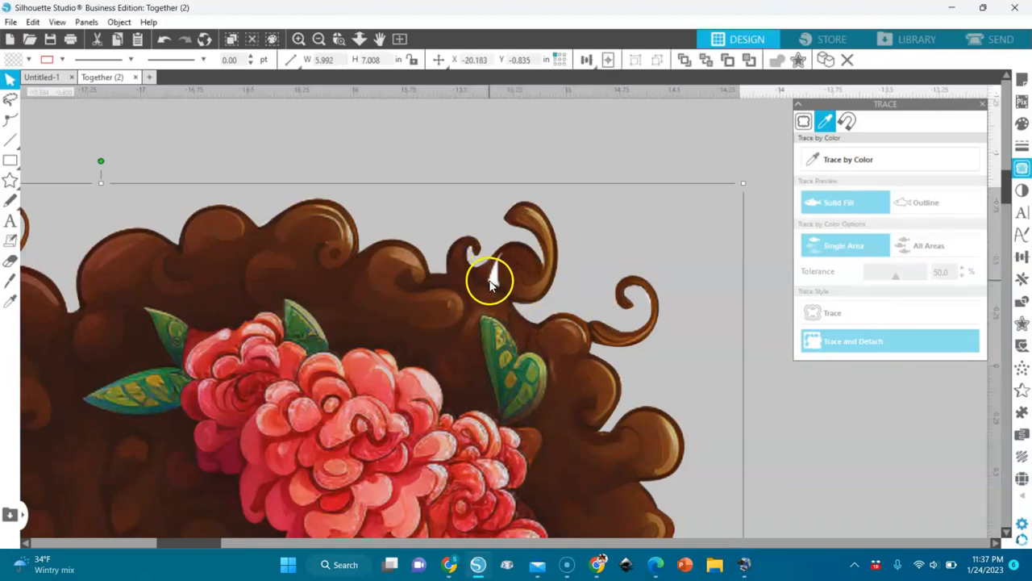
{"action": "left_click_drag", "start_coordinate": [492, 284], "coordinate": [617, 255]}
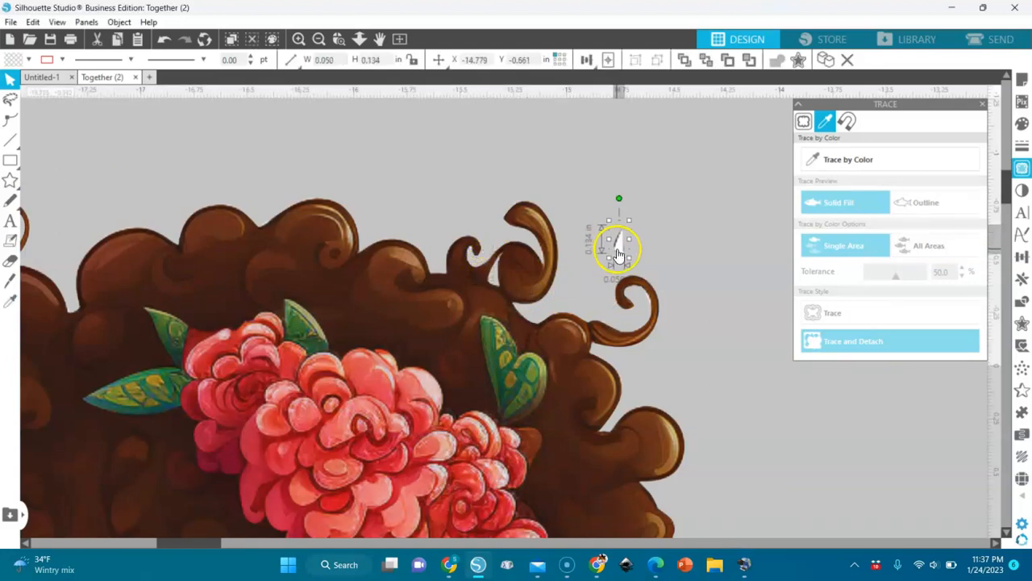
{"action": "key", "text": "Delete"}
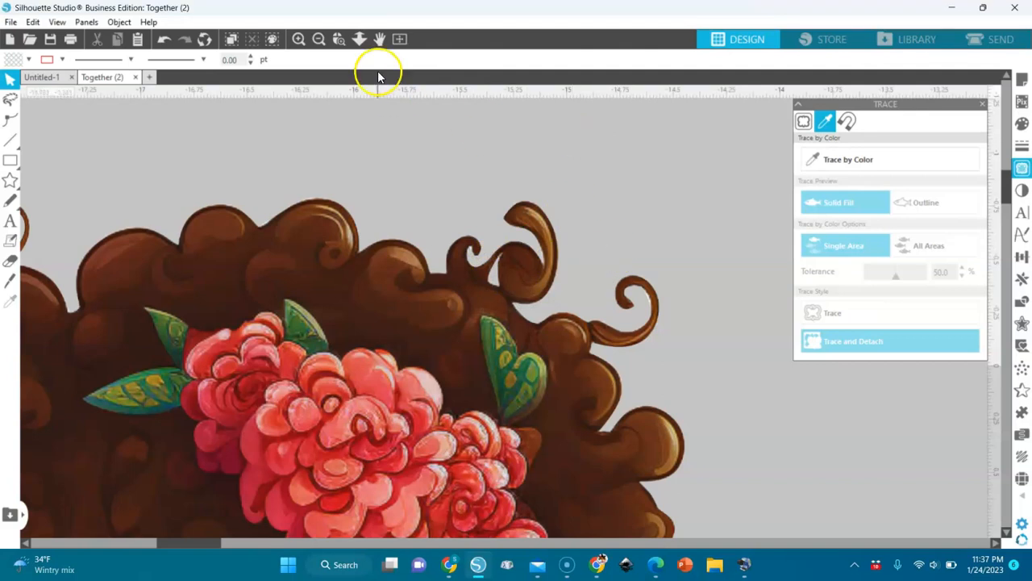
Move the girl figure back into place between the two clusters of colorful hearts.
{"action": "left_click", "coordinate": [325, 42]}
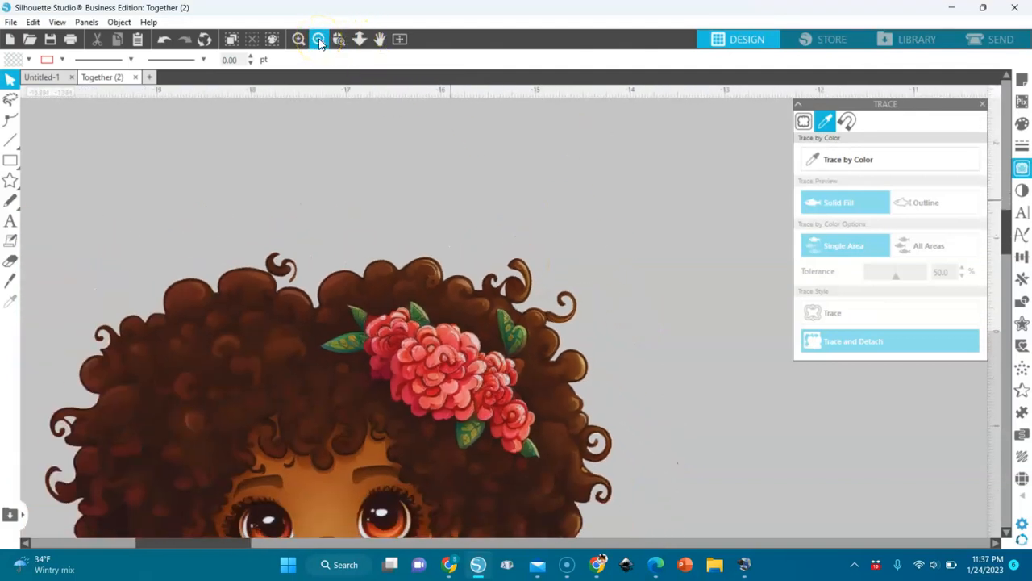
{"action": "left_click", "coordinate": [318, 42]}
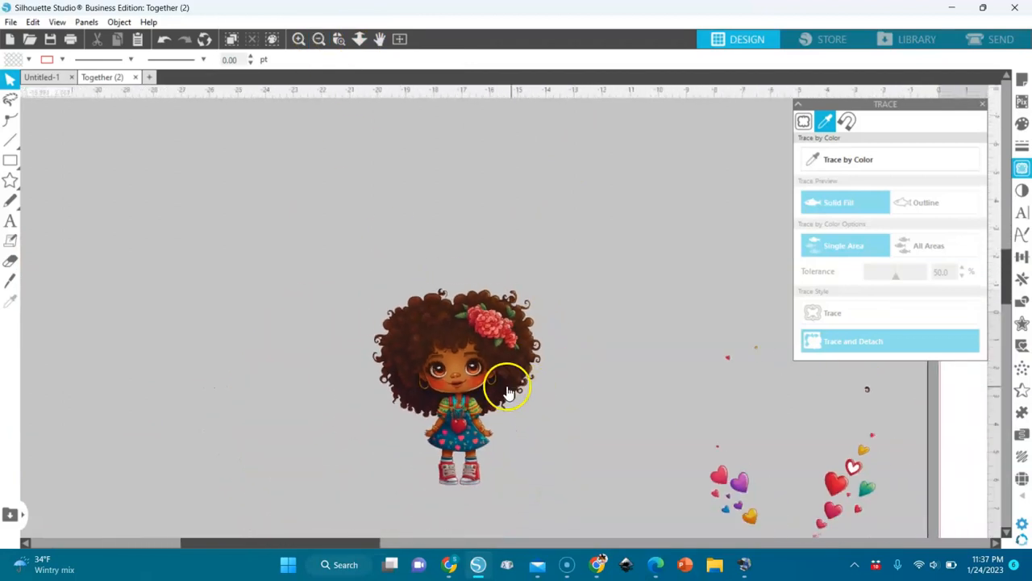
{"action": "left_click_drag", "start_coordinate": [465, 376], "coordinate": [651, 414]}
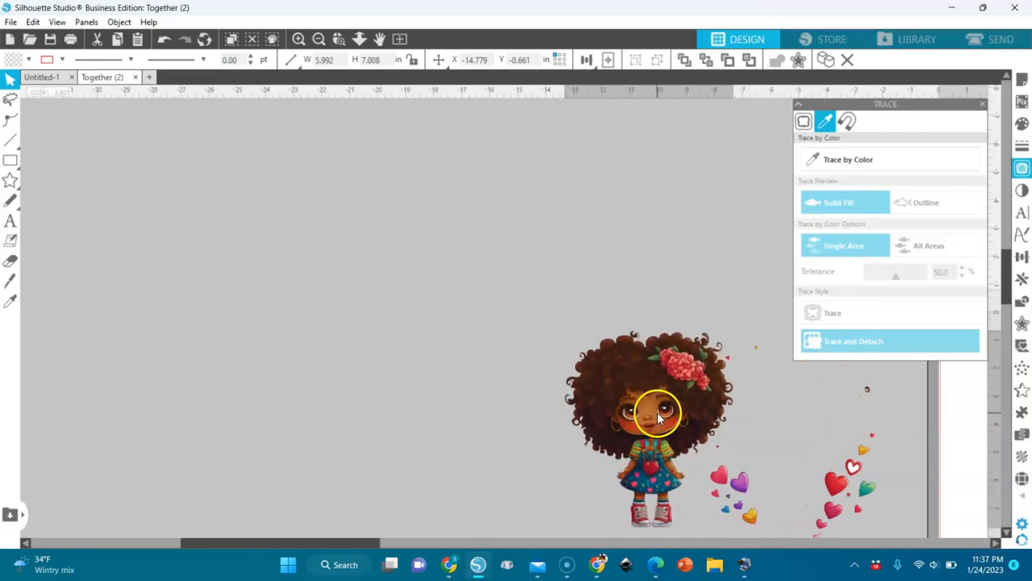
{"action": "left_click", "coordinate": [800, 395]}
{"action": "left_click_drag", "start_coordinate": [893, 376], "coordinate": [834, 417]}
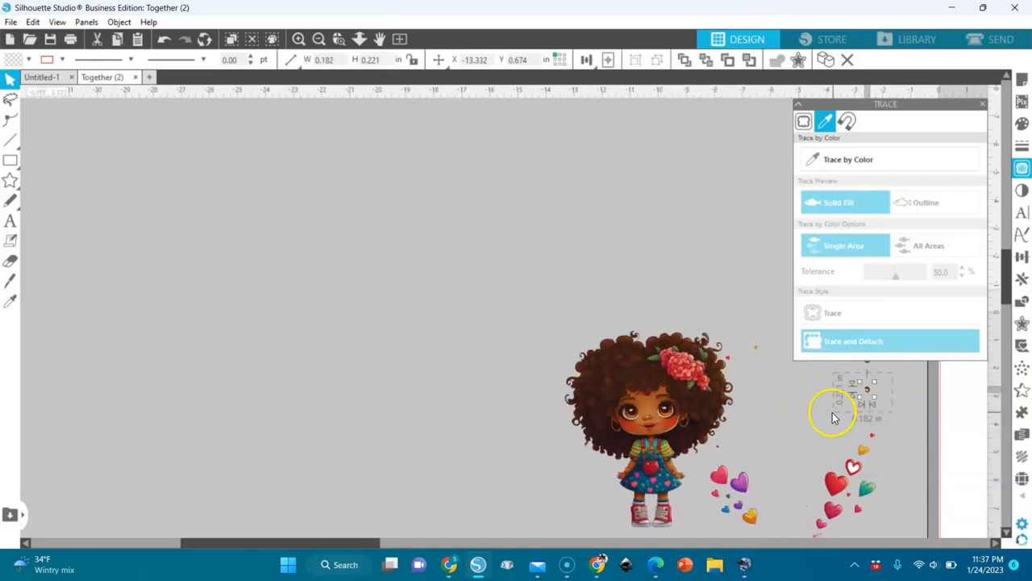
{"action": "left_click", "coordinate": [834, 417]}
{"action": "left_click_drag", "start_coordinate": [661, 362], "coordinate": [775, 396]}
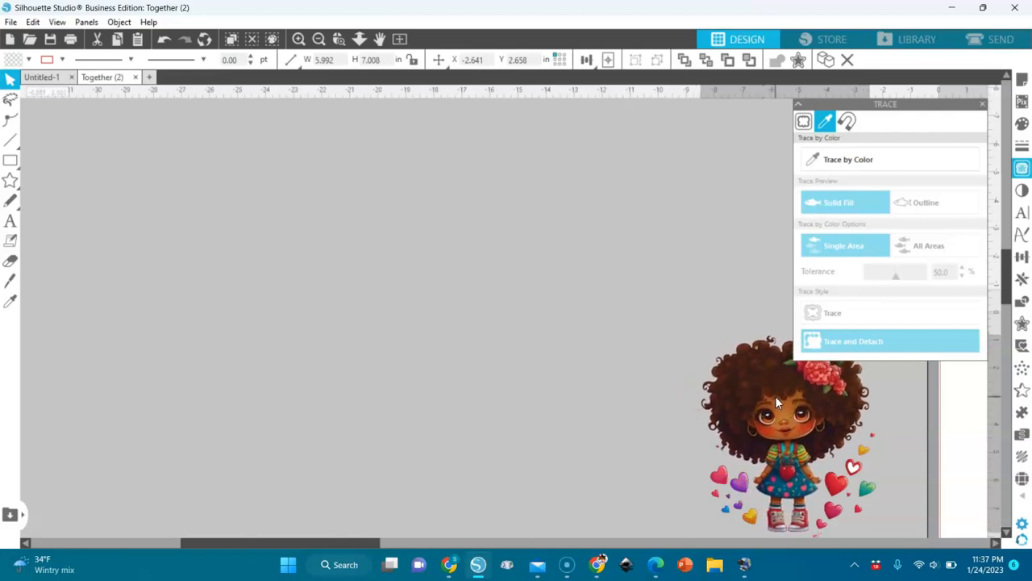
{"action": "left_click", "coordinate": [341, 38]}
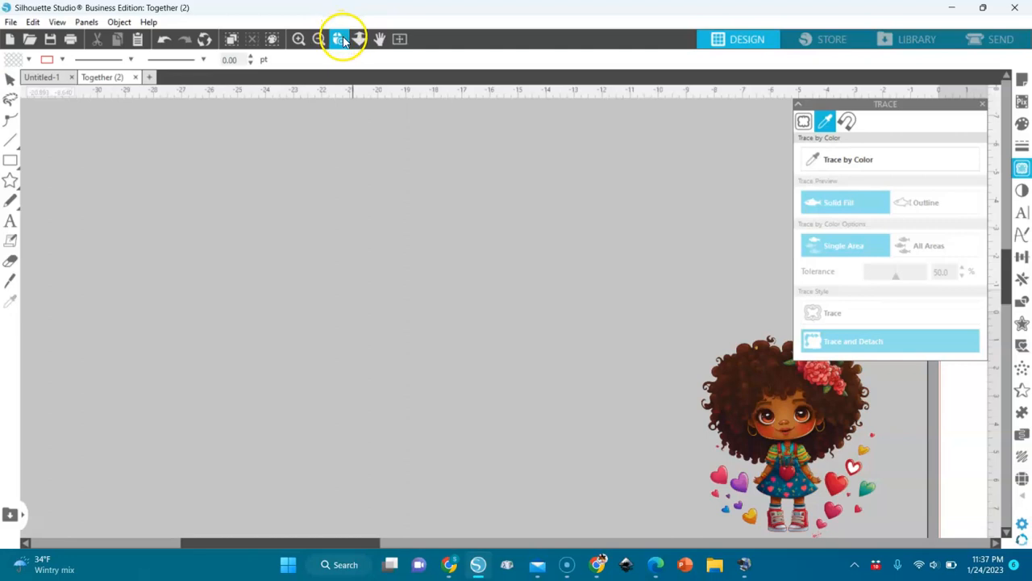
{"action": "left_click_drag", "start_coordinate": [658, 273], "coordinate": [918, 538]}
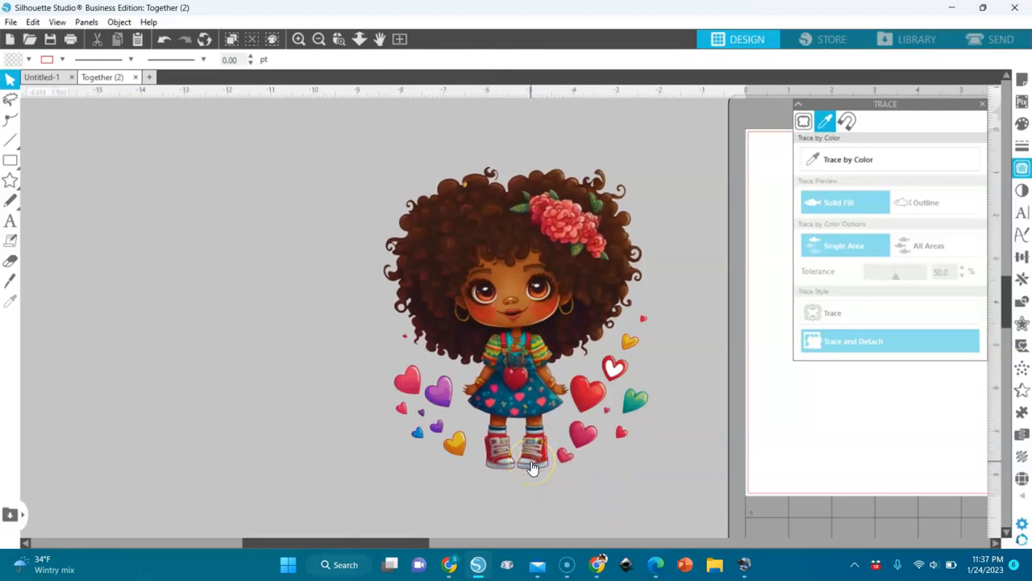
{"action": "left_click_drag", "start_coordinate": [363, 154], "coordinate": [705, 489]}
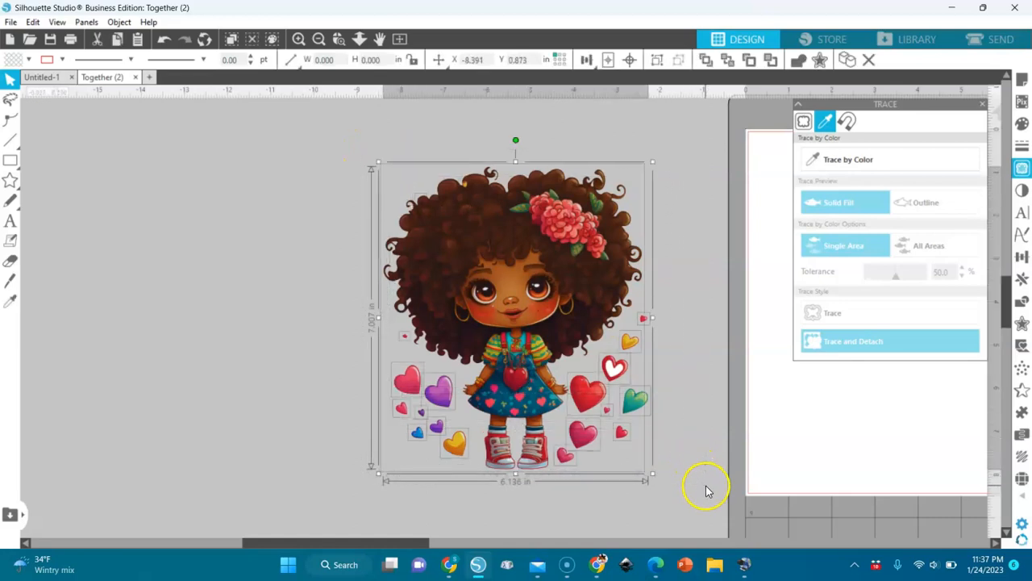
{"action": "left_click", "coordinate": [705, 489]}
{"action": "left_click_drag", "start_coordinate": [341, 143], "coordinate": [531, 242]}
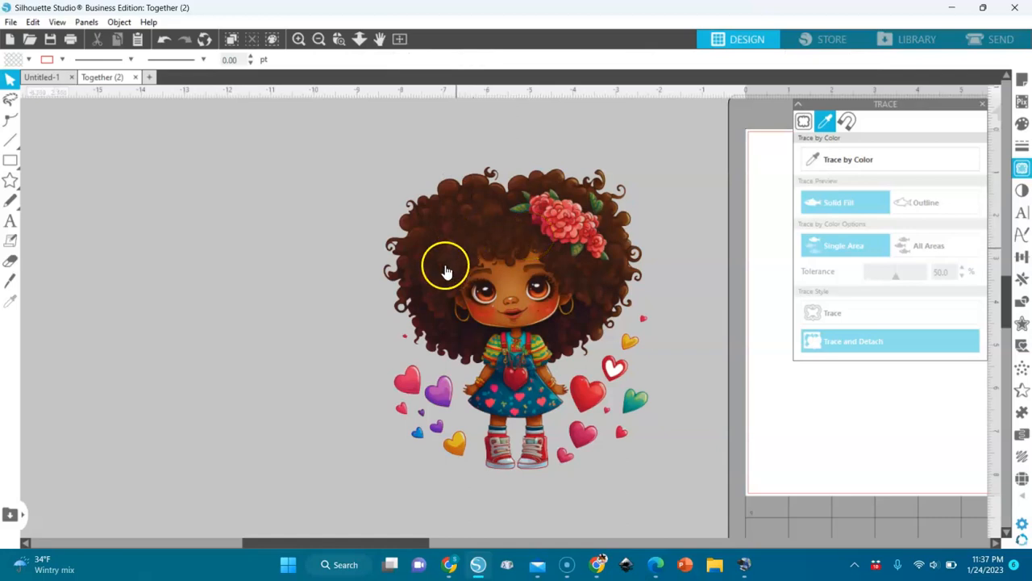
Trace and Detach the white center of the red-outlined heart at 57% tolerance, then delete the detached white heart.
{"action": "left_click", "coordinate": [616, 367]}
{"action": "left_click", "coordinate": [842, 158]}
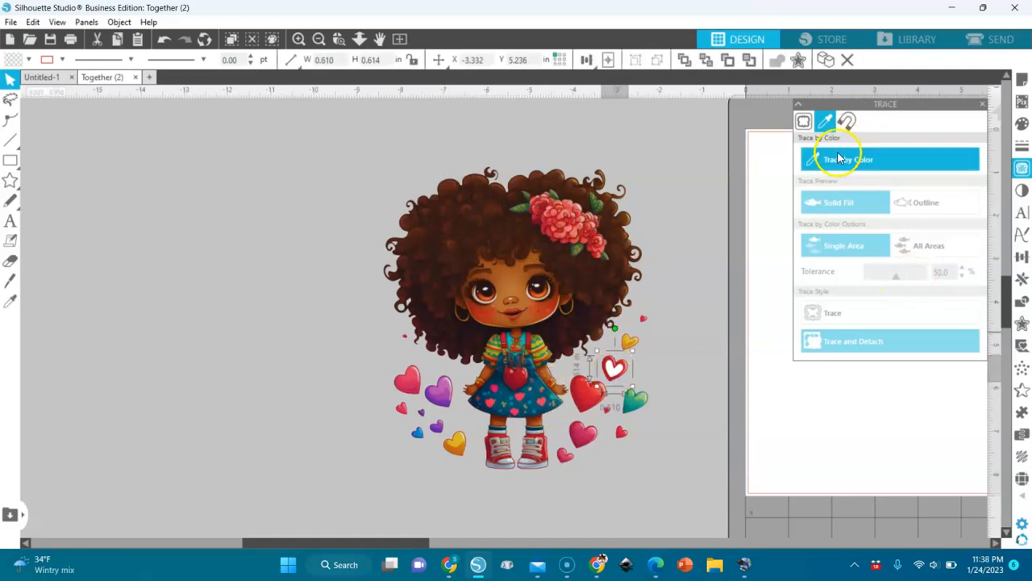
{"action": "left_click", "coordinate": [616, 367]}
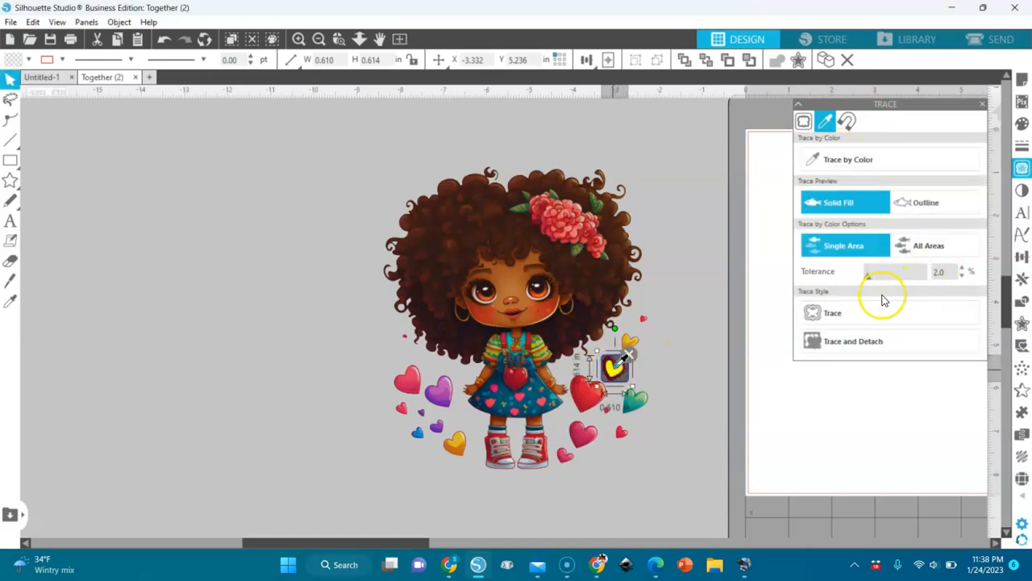
{"action": "left_click_drag", "start_coordinate": [868, 278], "coordinate": [897, 280]}
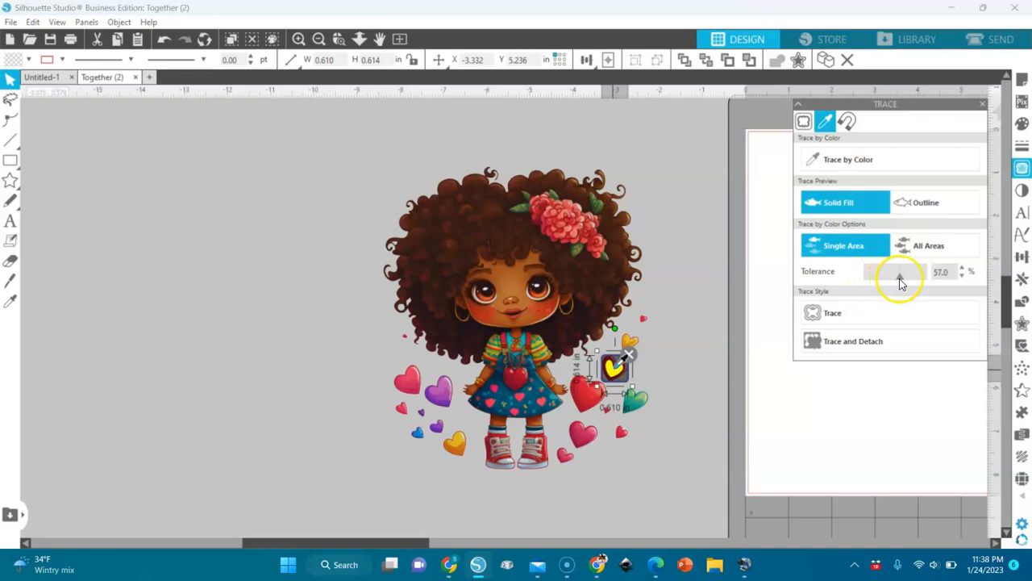
{"action": "left_click", "coordinate": [881, 341]}
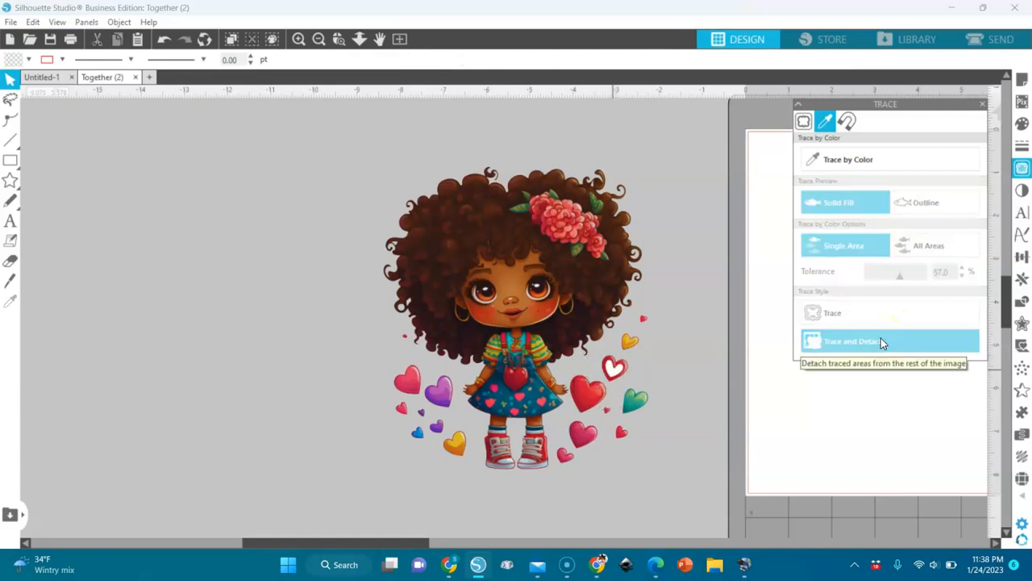
{"action": "left_click", "coordinate": [613, 376]}
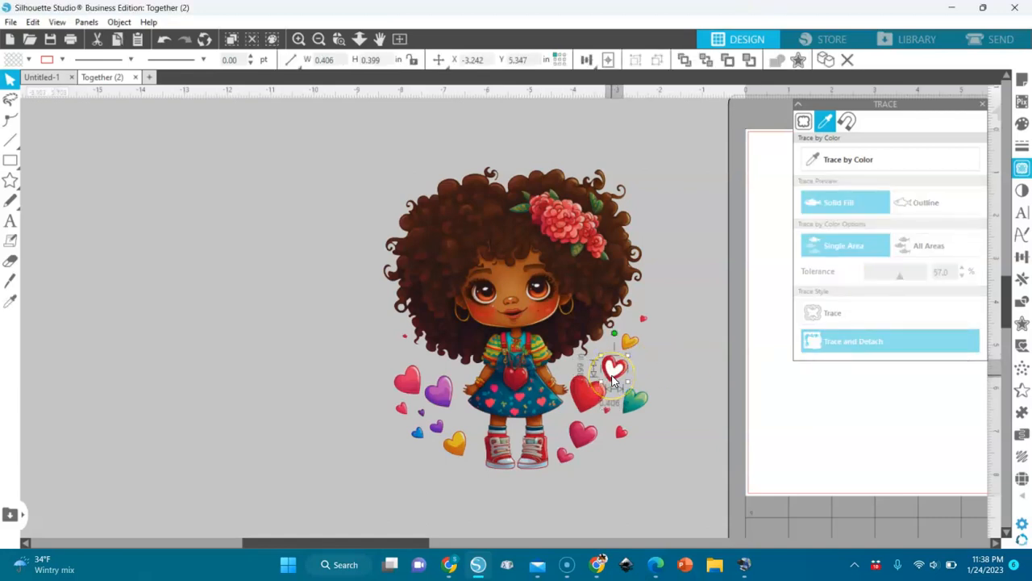
{"action": "key", "text": "Delete"}
Group the girl figure with all the surrounding hearts and center the group on the page.
{"action": "left_click_drag", "start_coordinate": [347, 139], "coordinate": [713, 485]}
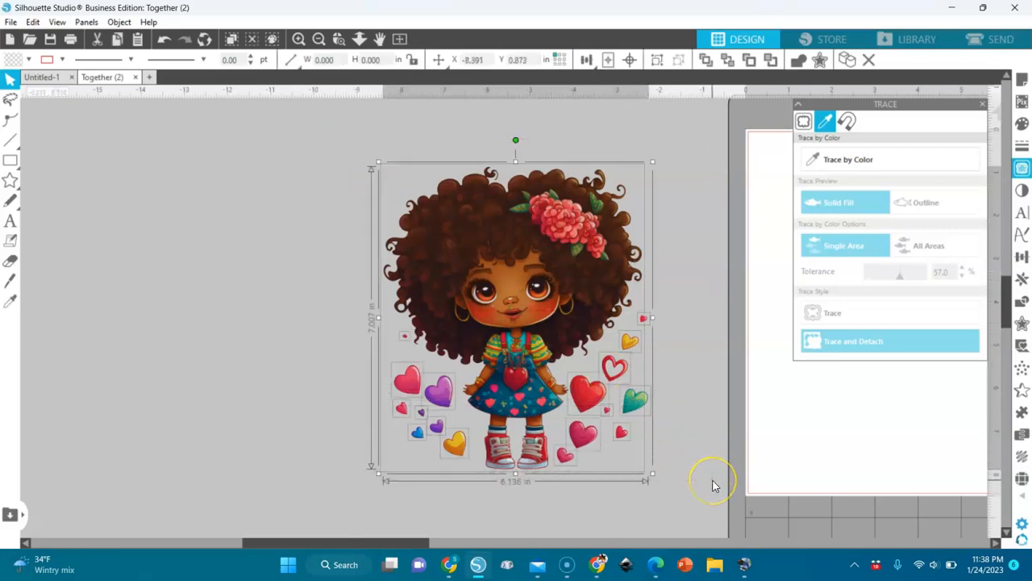
{"action": "key", "text": "ctrl+g"}
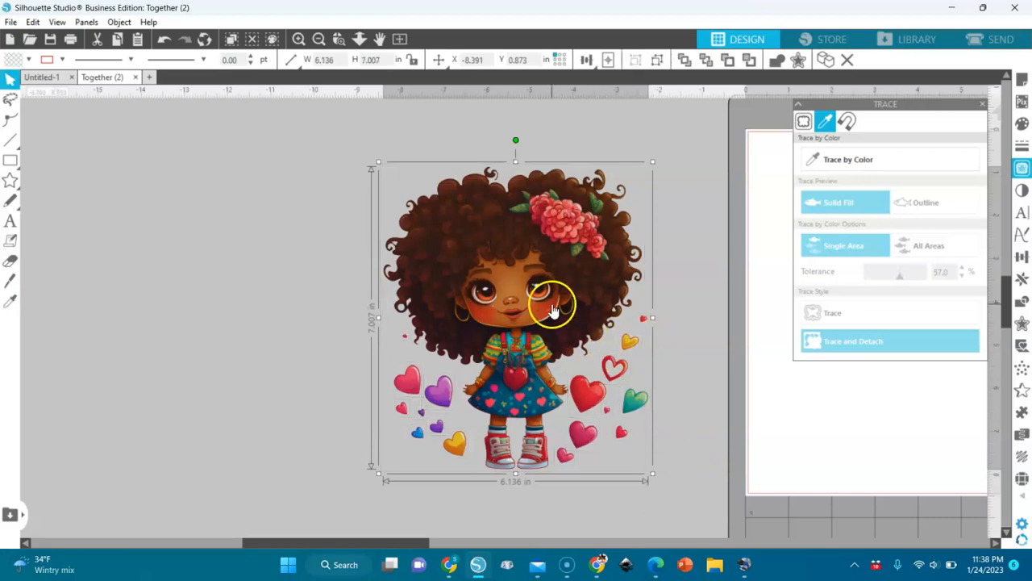
{"action": "left_click", "coordinate": [427, 121]}
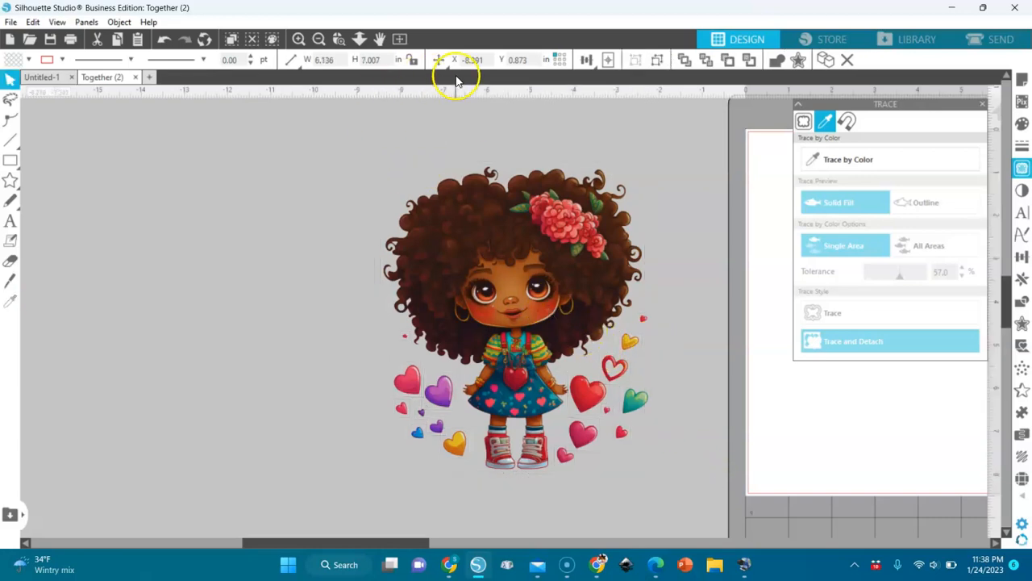
{"action": "left_click", "coordinate": [505, 233]}
{"action": "left_click", "coordinate": [606, 61]}
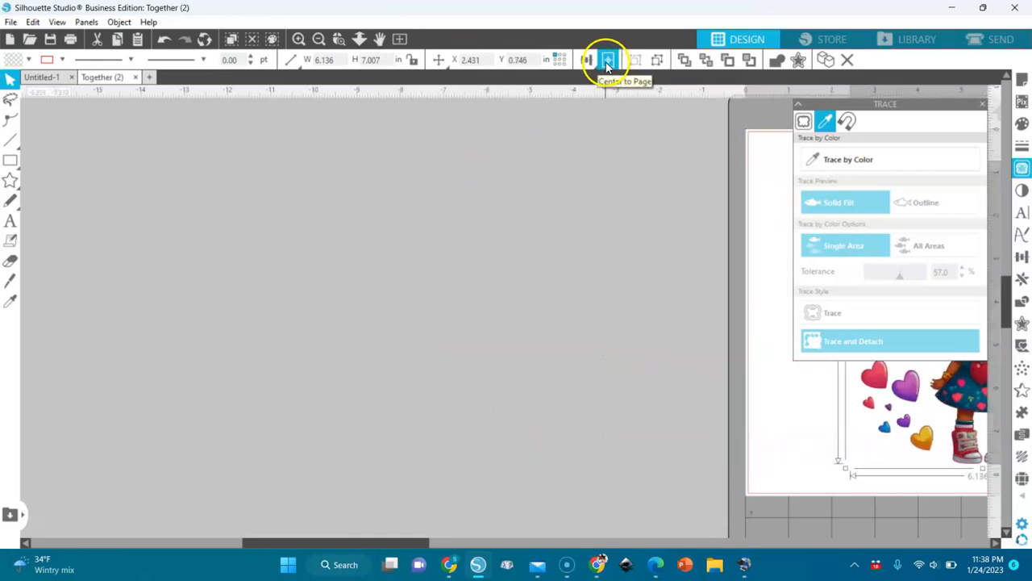
{"action": "left_click", "coordinate": [400, 40]}
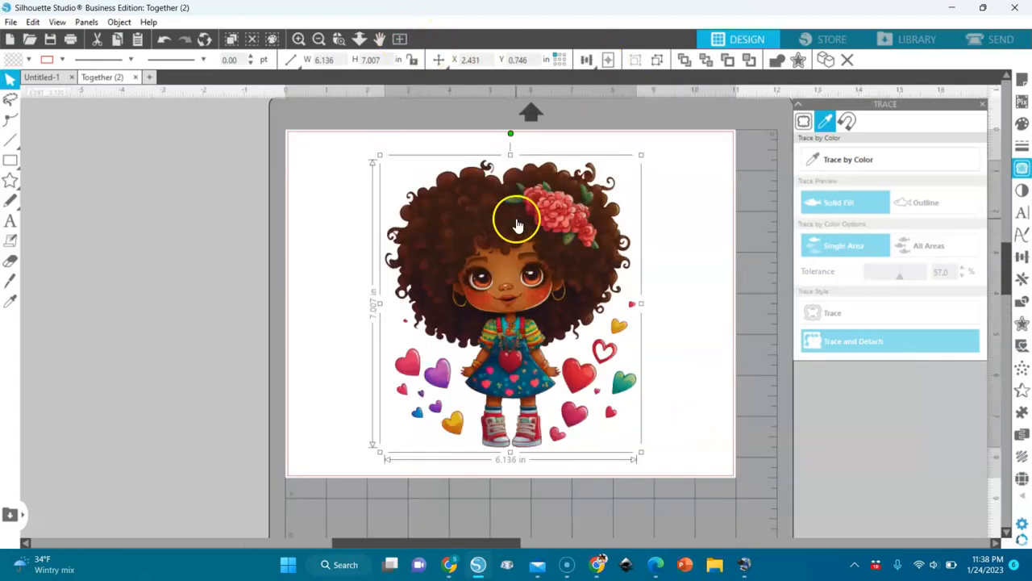
Nudge the grouped girl-and-hearts design slightly up and left on the page, and start saving a copy to the hard drive.
{"action": "left_click_drag", "start_coordinate": [520, 274], "coordinate": [520, 271]}
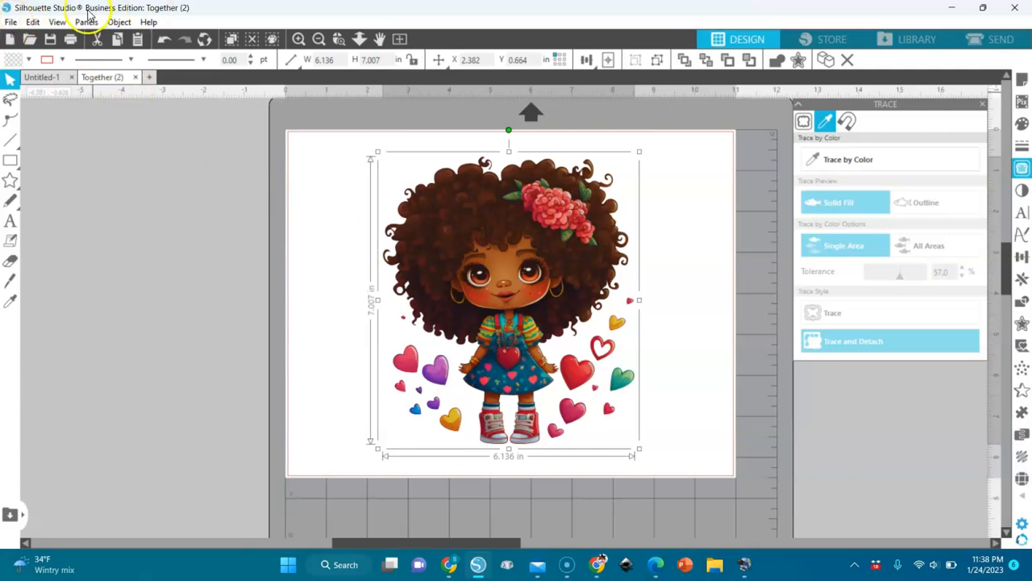
{"action": "left_click", "coordinate": [10, 23]}
{"action": "mouse_move", "coordinate": [43, 153]}
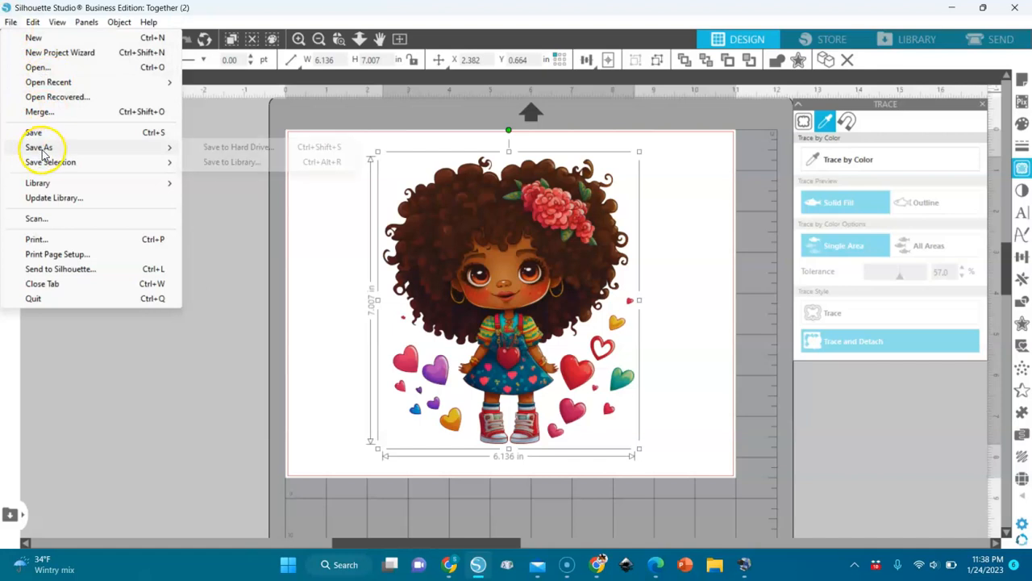
{"action": "left_click", "coordinate": [265, 149]}
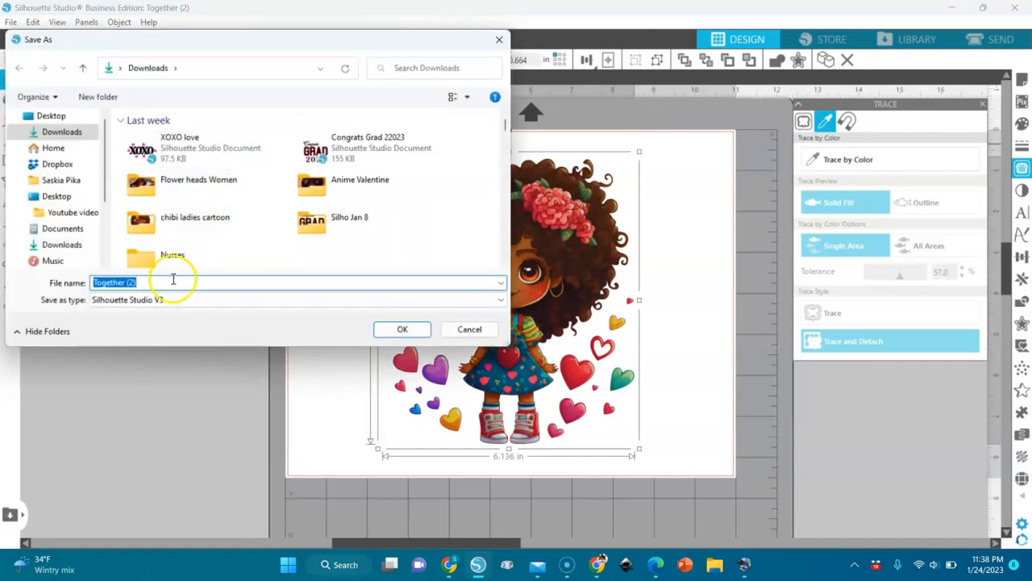
Name the file Penny and save it to the Downloads folder in PNG format.
{"action": "key", "text": "BackSpace"}
{"action": "key", "text": "BackSpace"}
{"action": "key", "text": "BackSpace"}
{"action": "key", "text": "BackSpace"}
{"action": "key", "text": "BackSpace"}
{"action": "key", "text": "BackSpace"}
{"action": "key", "text": "BackSpace"}
{"action": "key", "text": "BackSpace"}
{"action": "key", "text": "BackSpace"}
{"action": "key", "text": "BackSpace"}
{"action": "key", "text": "BackSpace"}
{"action": "key", "text": "BackSpace"}
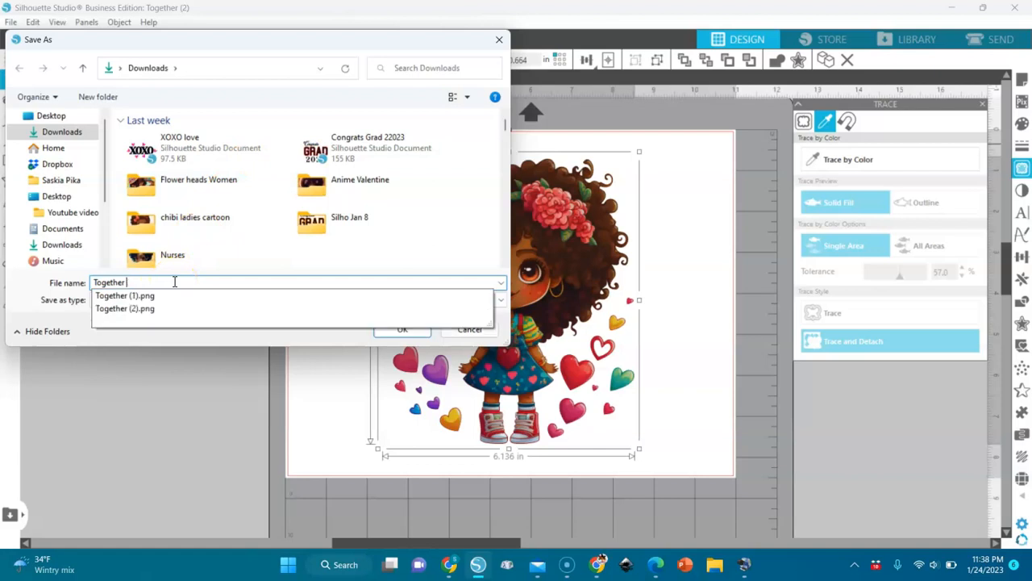
{"action": "type", "text": "Penny"}
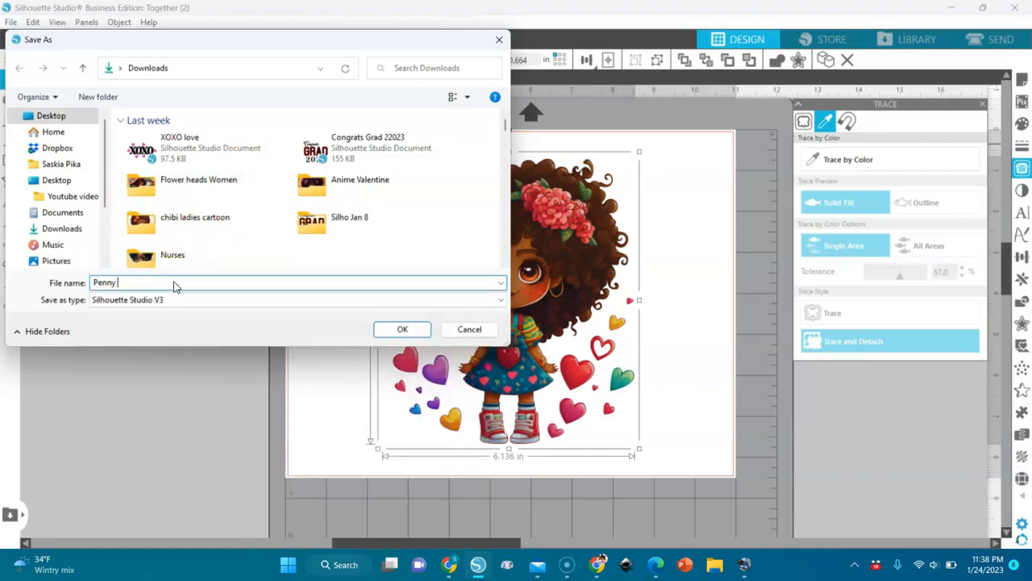
{"action": "left_click", "coordinate": [172, 299]}
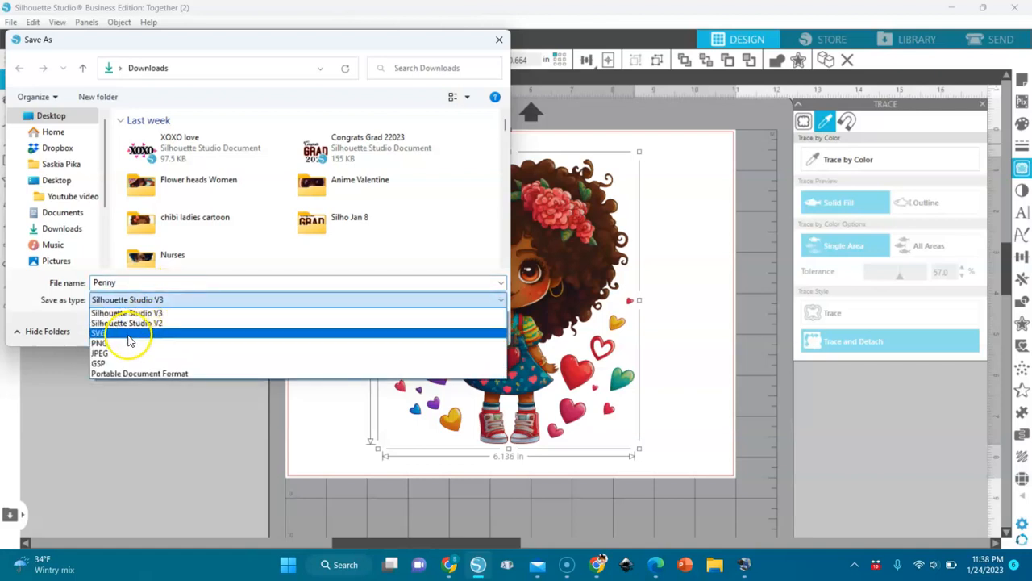
{"action": "left_click", "coordinate": [125, 347]}
{"action": "left_click", "coordinate": [401, 330]}
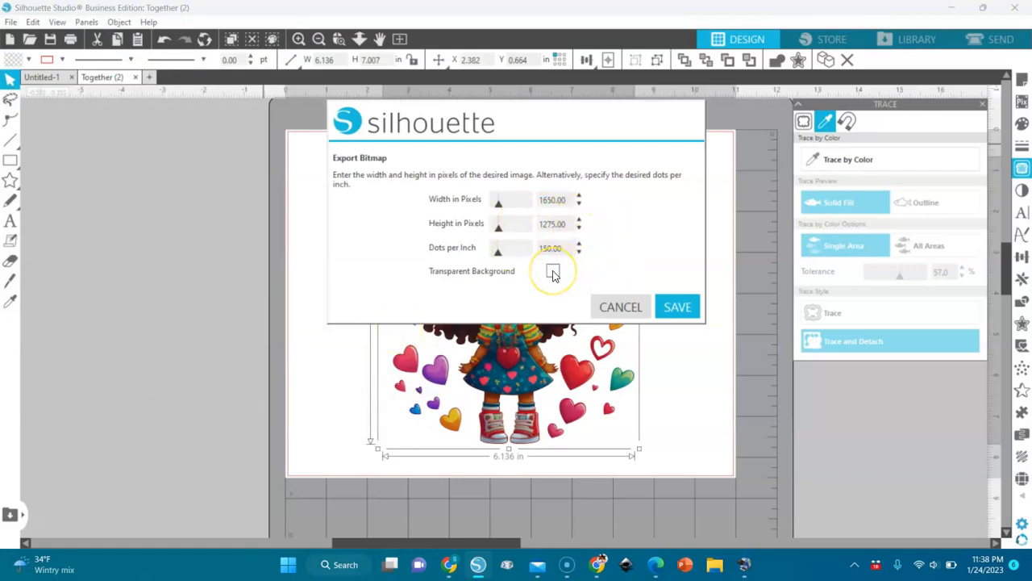
Export the bitmap with a transparent background at 300 dots per inch.
{"action": "left_click", "coordinate": [563, 249]}
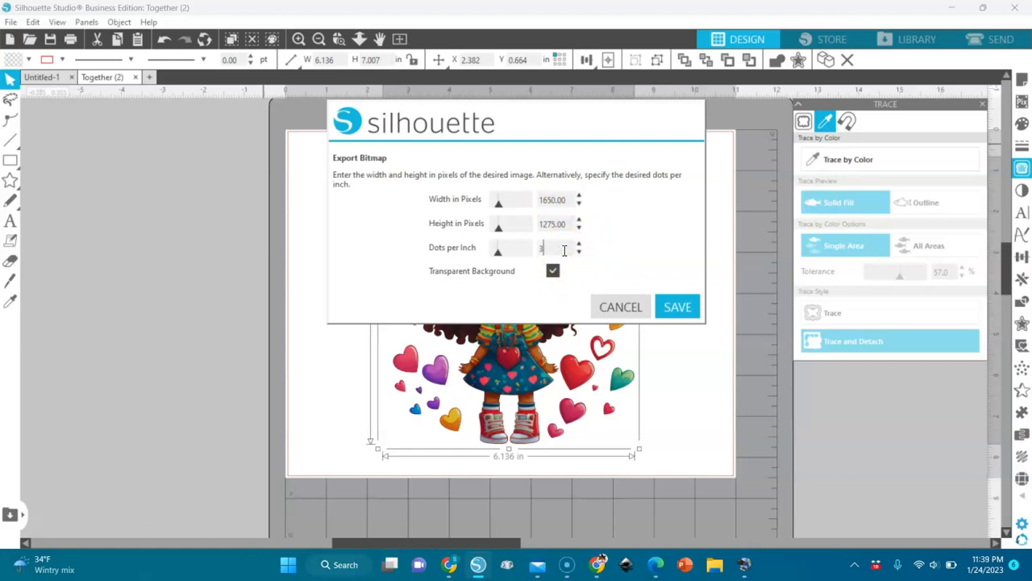
{"action": "left_click", "coordinate": [614, 249]}
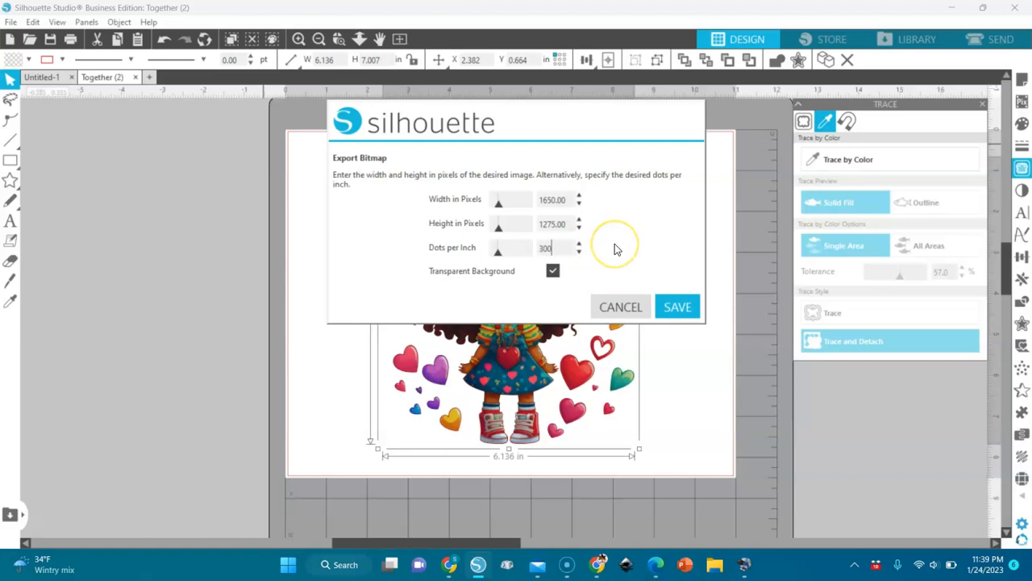
{"action": "left_click", "coordinate": [677, 295]}
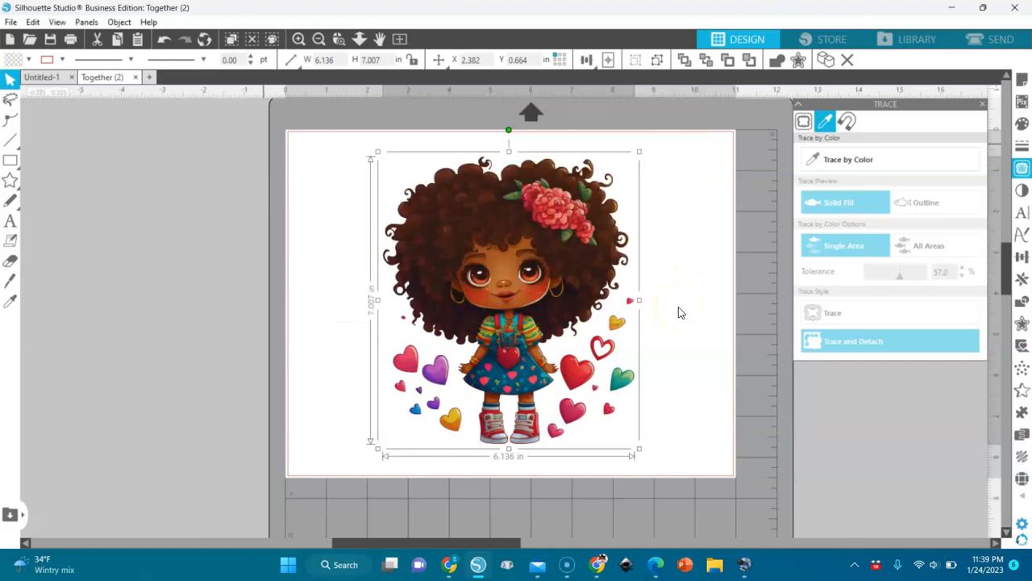